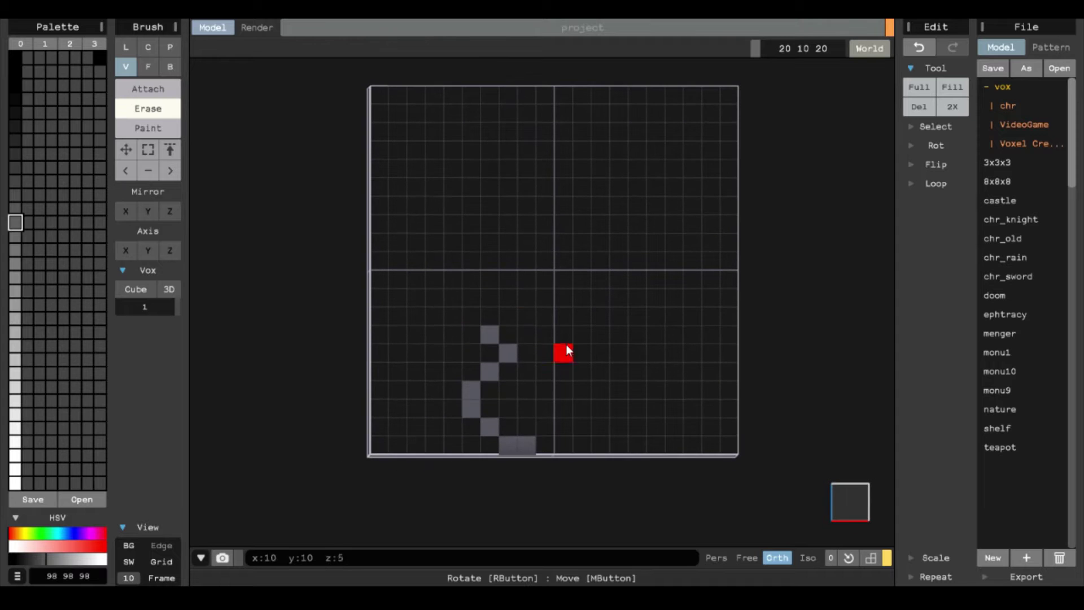
# - Block out the dog's hindquarters, torso and chest with grey voxels above the back leg
pyautogui.moveTo(492, 245); pyautogui.dragTo(517, 285, button='right')
pyautogui.moveTo(517, 285); pyautogui.dragTo(577, 321)
pyautogui.moveTo(576, 334); pyautogui.dragTo(613, 339, button='right')
pyautogui.moveTo(613, 321); pyautogui.dragTo(666, 350)
pyautogui.moveTo(613, 377); pyautogui.dragTo(587, 361, button='right')
pyautogui.moveTo(649, 358)
pyautogui.keyDown('ctrl'); pyautogui.mouseDown()
pyautogui.moveTo(519, 302)
pyautogui.moveTo(550, 284)
pyautogui.mouseUp(); pyautogui.keyUp('ctrl')
pyautogui.moveTo(647, 340); pyautogui.dragTo(629, 340)
pyautogui.press('t')
pyautogui.click(518, 302)
pyautogui.moveTo(666, 338); pyautogui.dragTo(646, 338, button='right')
pyautogui.moveTo(645, 339); pyautogui.dragTo(662, 339)
pyautogui.moveTo(661, 316); pyautogui.dragTo(664, 338, button='right')
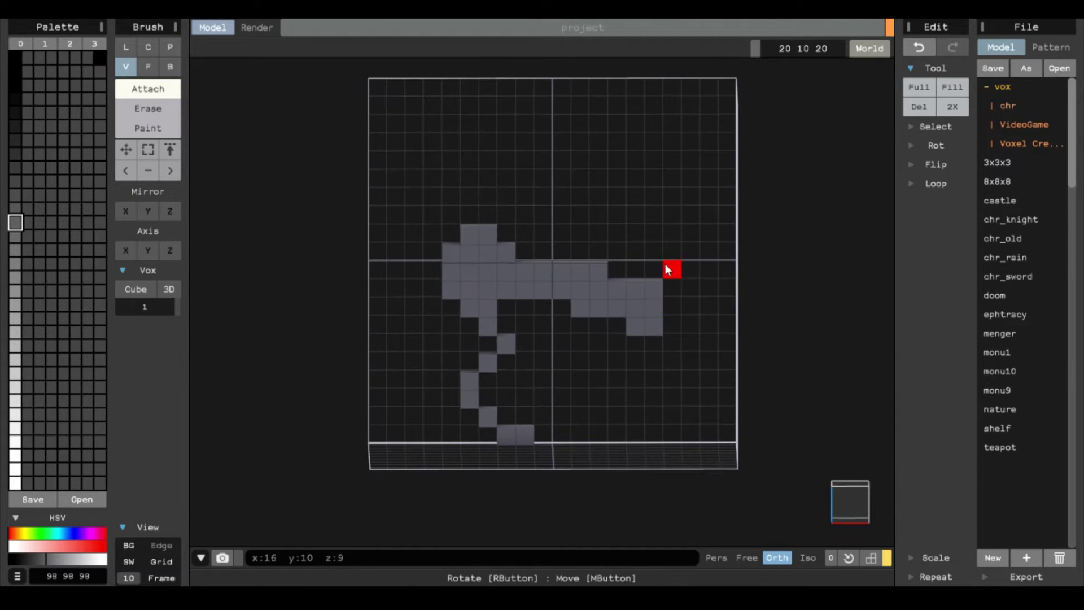
# - Add the front leg beneath the chest and erase surplus voxels around the torso
pyautogui.moveTo(621, 366); pyautogui.dragTo(639, 348)
pyautogui.click(580, 434)
pyautogui.moveTo(632, 429); pyautogui.dragTo(652, 421, button='right')
pyautogui.click(147, 109)
pyautogui.click(655, 362)
pyautogui.click(474, 350)
pyautogui.click(494, 350)
# - Attach voxels to form the neck, head and the hip and shoulder humps along the back
pyautogui.click(151, 93)
pyautogui.moveTo(407, 293); pyautogui.dragTo(440, 308, button='right')
pyautogui.moveTo(451, 333); pyautogui.dragTo(546, 315)
pyautogui.moveTo(546, 315); pyautogui.dragTo(519, 324, button='right')
pyautogui.moveTo(541, 240); pyautogui.dragTo(581, 240)
pyautogui.moveTo(621, 259); pyautogui.dragTo(661, 261)
pyautogui.click(625, 315)
pyautogui.keyDown('shift'); pyautogui.click(680, 305); pyautogui.keyUp('shift')
pyautogui.moveTo(683, 322); pyautogui.dragTo(655, 378, button='right')
pyautogui.moveTo(690, 260); pyautogui.dragTo(684, 271, button='right')
# - Select the dog silhouette, shift it one voxel toward the tail side, and erase excess voxels around the head
pyautogui.press('m')
pyautogui.click(164, 211)
pyautogui.moveTo(389, 231); pyautogui.dragTo(681, 367)
pyautogui.moveTo(644, 334)
pyautogui.mouseDown()
pyautogui.moveTo(643, 356)
pyautogui.moveTo(621, 357)
pyautogui.mouseUp()
pyautogui.click(148, 108)
pyautogui.moveTo(474, 492); pyautogui.dragTo(667, 323, button='right')
pyautogui.moveTo(700, 266); pyautogui.dragTo(713, 330, button='right')
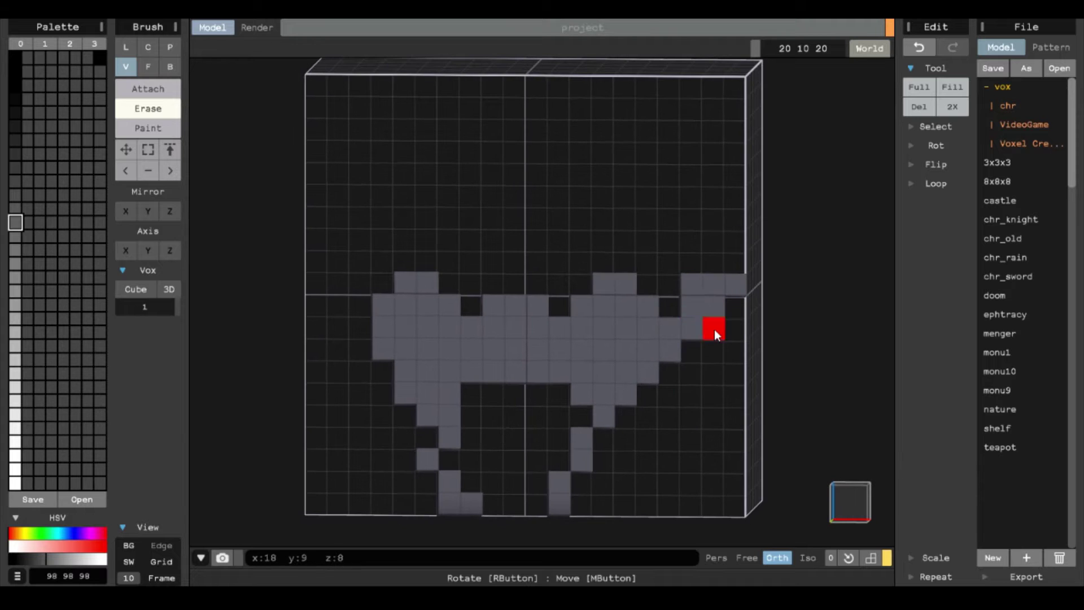
# - Enlarge the model size to 30 10 20 and extend the silhouette with a tail and a longer muzzle
pyautogui.moveTo(461, 395); pyautogui.dragTo(625, 411, button='right')
pyautogui.scroll(-3, 624, 412)
pyautogui.moveTo(792, 48); pyautogui.dragTo(779, 48)
pyautogui.write('30')
pyautogui.press('Return')
pyautogui.scroll(2, 513, 294)
pyautogui.moveTo(513, 316)
pyautogui.mouseDown(button='right')
pyautogui.moveTo(513, 294)
pyautogui.moveTo(514, 314)
pyautogui.mouseUp(button='right')
pyautogui.moveTo(472, 274); pyautogui.dragTo(654, 372, button='right')
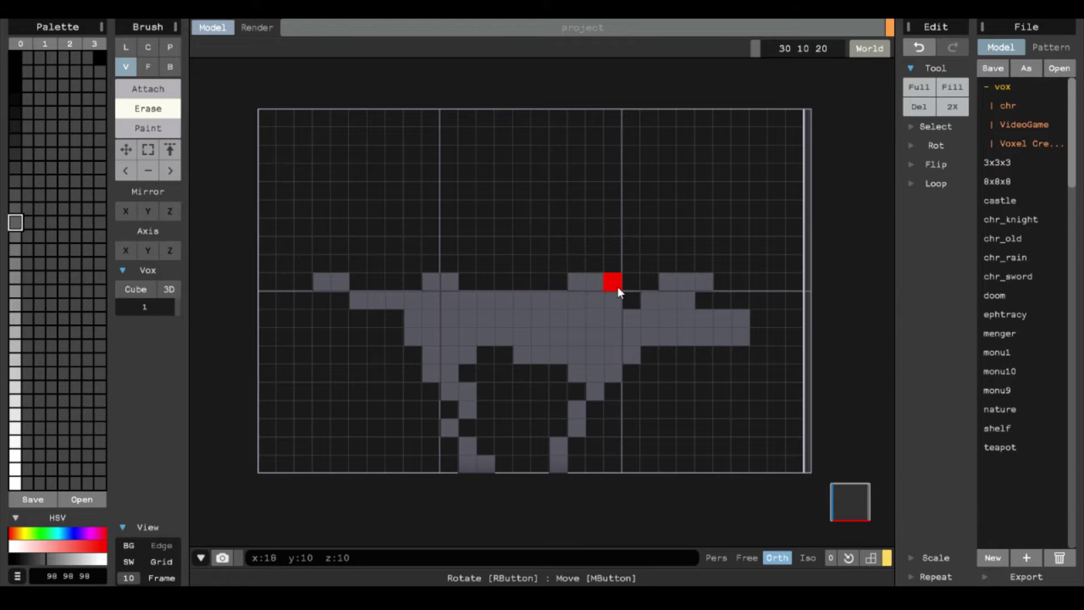
# - Select the head, move it one voxel forward and up, and fill the gap at the neck
pyautogui.click(152, 155)
pyautogui.moveTo(649, 281); pyautogui.dragTo(740, 337)
pyautogui.moveTo(688, 323); pyautogui.dragTo(707, 305)
pyautogui.press('t')
pyautogui.moveTo(649, 300); pyautogui.dragTo(667, 336)
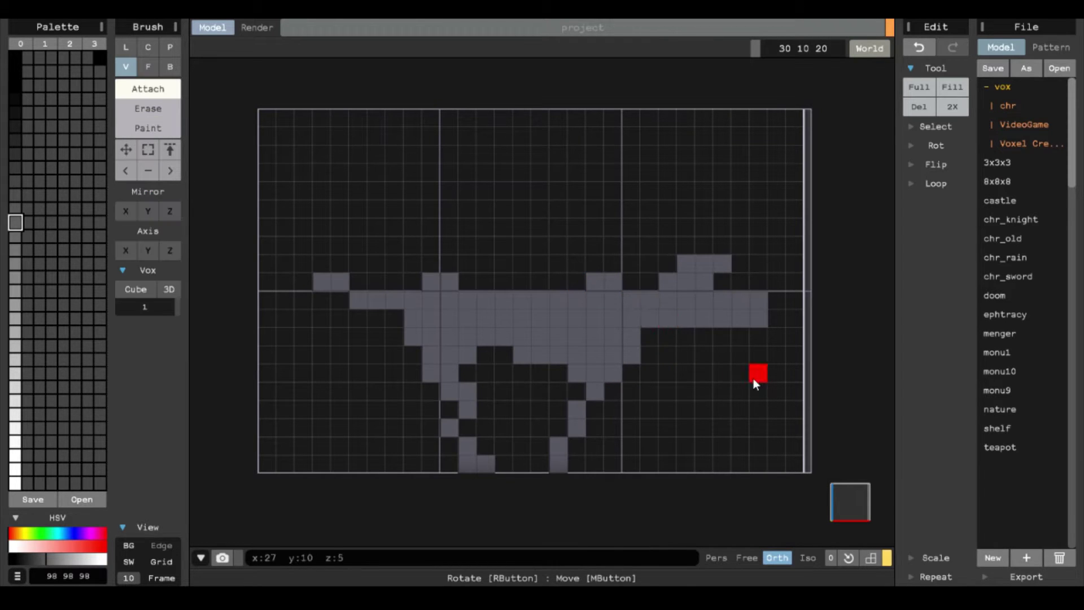
pyautogui.click(649, 336)
# - Reshape the ear, back, belly and lower jaw by erasing and attaching single voxels
pyautogui.moveTo(729, 392); pyautogui.dragTo(729, 386, button='right')
pyautogui.press('e')
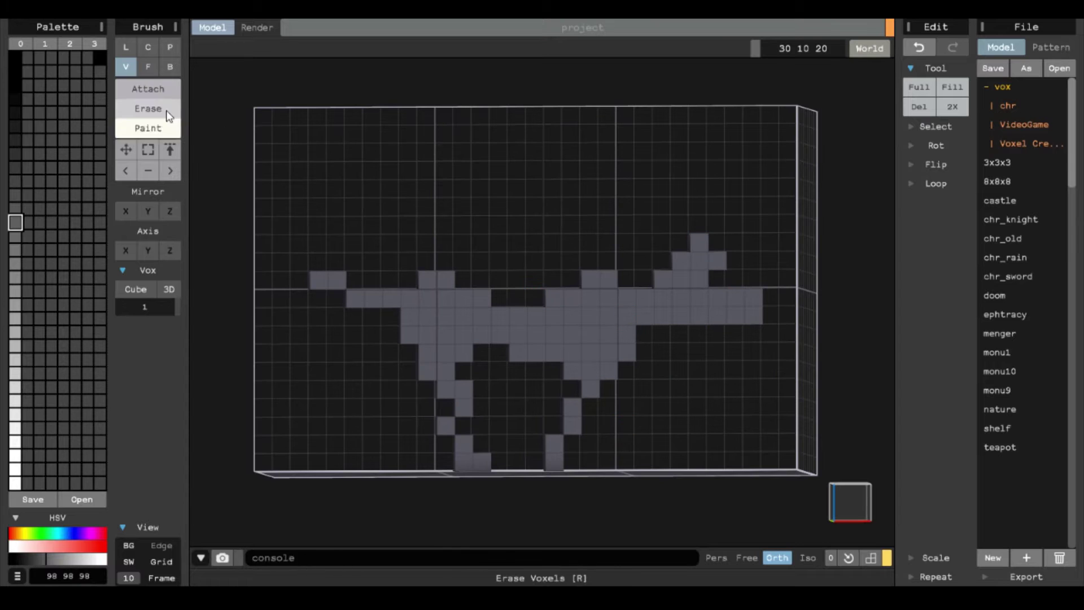
pyautogui.click(163, 85)
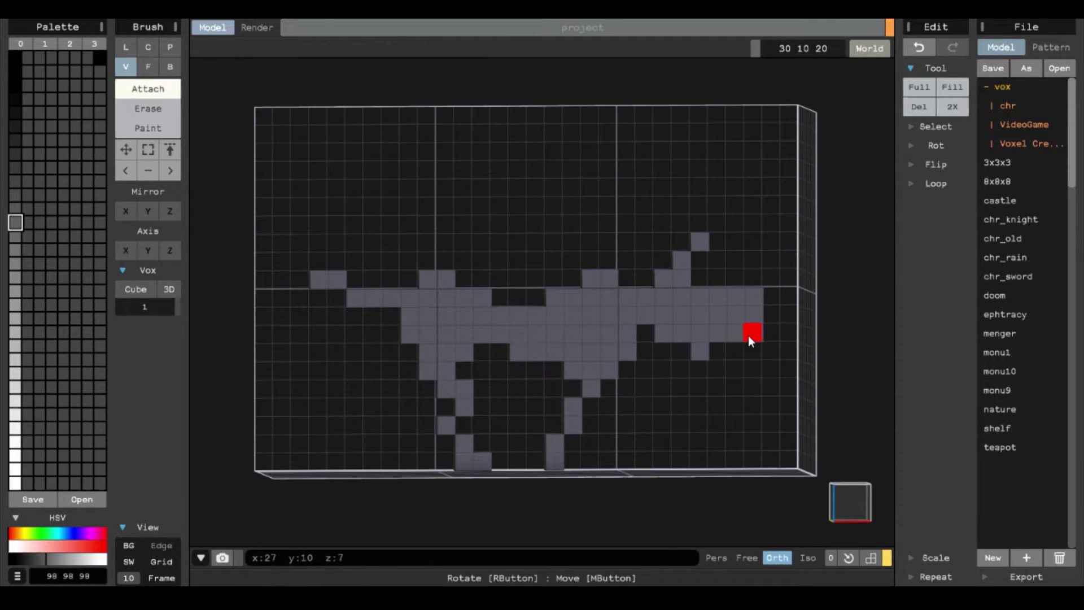
pyautogui.moveTo(747, 386); pyautogui.dragTo(729, 391, button='right')
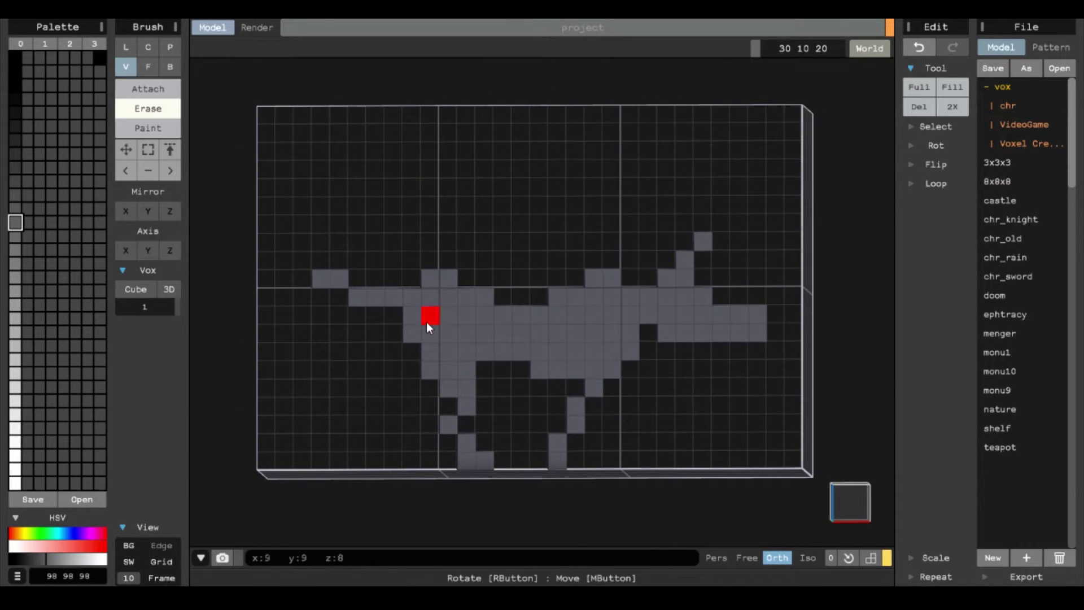
# - Select the lower part of the hind leg and shift it one voxel toward the tail
pyautogui.click(148, 149)
pyautogui.moveTo(484, 406); pyautogui.dragTo(430, 460)
pyautogui.moveTo(436, 413)
pyautogui.mouseDown(button='right')
pyautogui.moveTo(506, 422)
pyautogui.moveTo(540, 345)
pyautogui.moveTo(635, 319)
pyautogui.mouseUp(button='right')
pyautogui.press('e')
# - Select all voxels and duplicate the silhouette sideways to make the dog two voxels thick
pyautogui.click(934, 127)
pyautogui.click(918, 145)
pyautogui.keyDown('ctrl'); pyautogui.moveTo(613, 333); pyautogui.dragTo(522, 338); pyautogui.keyUp('ctrl')
pyautogui.moveTo(521, 338); pyautogui.dragTo(395, 316, button='right')
# - Attach an extra voxel layer to one side of the body at the shoulder and hip with the Box brush
pyautogui.click(169, 67)
pyautogui.click(148, 89)
pyautogui.scroll(2, 603, 306)
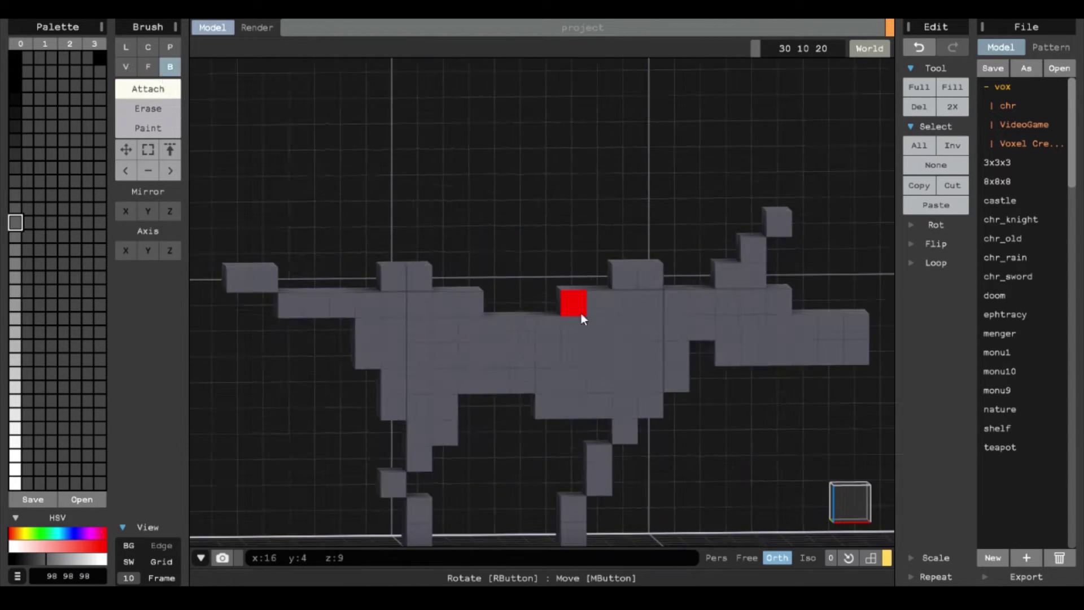
pyautogui.moveTo(655, 384); pyautogui.dragTo(483, 395, button='right')
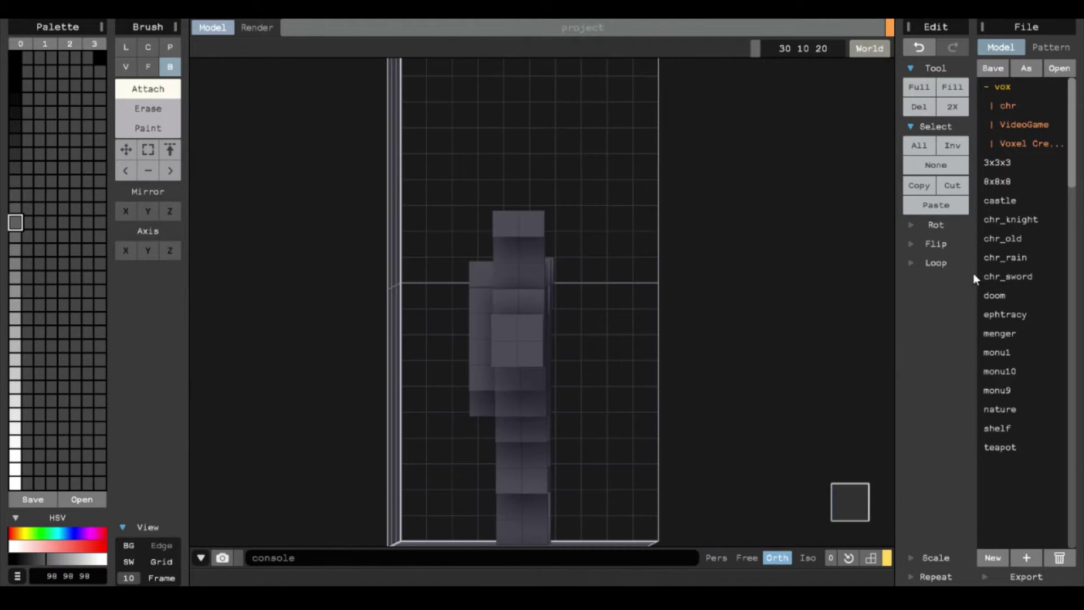
pyautogui.click(148, 149)
pyautogui.moveTo(496, 468); pyautogui.dragTo(505, 367, button='middle')
pyautogui.moveTo(506, 367)
pyautogui.mouseDown(button='right')
pyautogui.moveTo(595, 348)
pyautogui.moveTo(614, 395)
pyautogui.moveTo(496, 395)
pyautogui.mouseUp(button='right')
pyautogui.click(148, 89)
# - Build up rounded shoulder and hip bulges on the flanks, undoing a misplaced addition
pyautogui.moveTo(694, 265); pyautogui.dragTo(577, 236, button='right')
pyautogui.hotkey('ctrl', 'z')
pyautogui.press('r')
pyautogui.press('a')
pyautogui.press('e')
pyautogui.moveTo(643, 189)
pyautogui.mouseDown(button='right')
pyautogui.moveTo(476, 266)
pyautogui.moveTo(479, 312)
pyautogui.moveTo(491, 195)
pyautogui.moveTo(416, 227)
pyautogui.moveTo(419, 172)
pyautogui.moveTo(449, 220)
pyautogui.moveTo(464, 322)
pyautogui.moveTo(375, 249)
pyautogui.moveTo(416, 217)
pyautogui.moveTo(619, 231)
pyautogui.moveTo(451, 234)
pyautogui.moveTo(460, 273)
pyautogui.moveTo(552, 273)
pyautogui.moveTo(450, 252)
pyautogui.moveTo(455, 370)
pyautogui.moveTo(554, 270)
pyautogui.moveTo(410, 304)
pyautogui.moveTo(438, 246)
pyautogui.moveTo(478, 240)
pyautogui.moveTo(561, 302)
pyautogui.moveTo(525, 221)
pyautogui.moveTo(481, 261)
pyautogui.moveTo(551, 247)
pyautogui.moveTo(462, 237)
pyautogui.mouseUp(button='right')
pyautogui.press('s')
pyautogui.press('a')
# - Select one front leg, flip it along X and move it into place so the front legs are spread in a stride
pyautogui.click(148, 149)
pyautogui.moveTo(435, 356)
pyautogui.mouseDown(button='right')
pyautogui.moveTo(412, 356)
pyautogui.moveTo(639, 401)
pyautogui.moveTo(619, 382)
pyautogui.moveTo(762, 337)
pyautogui.moveTo(690, 402)
pyautogui.moveTo(480, 395)
pyautogui.mouseUp(button='right')
pyautogui.press('r')
pyautogui.click(148, 150)
pyautogui.moveTo(480, 325); pyautogui.dragTo(523, 406)
pyautogui.click(935, 243)
pyautogui.click(913, 262)
pyautogui.moveTo(527, 342); pyautogui.dragTo(468, 342)
pyautogui.hotkey('ctrl', 'd')
pyautogui.moveTo(467, 342); pyautogui.dragTo(797, 405, button='right')
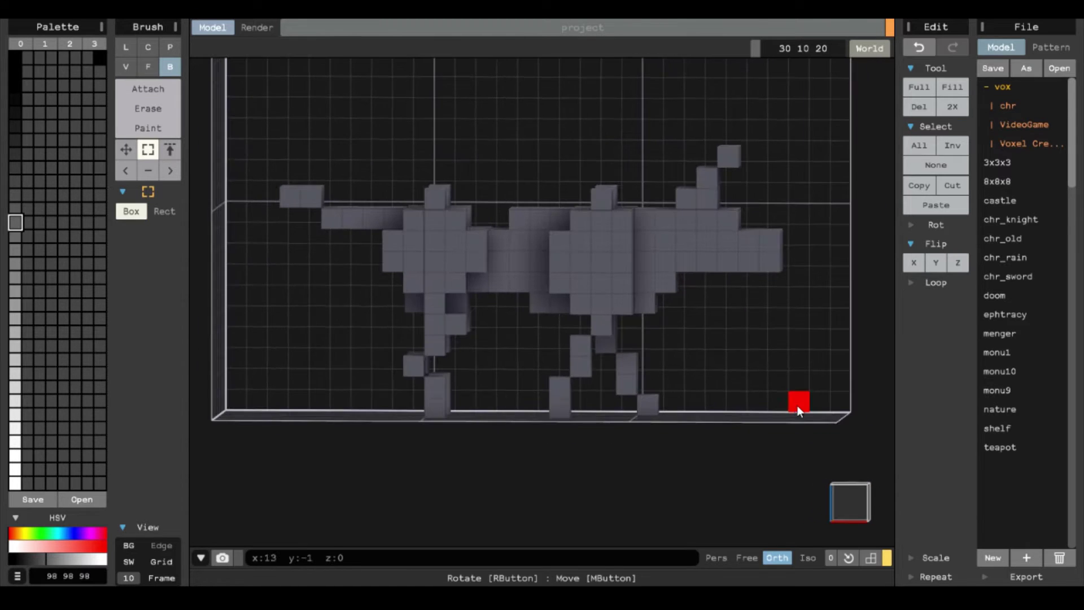
# - Erase and attach voxels to make the tail rise toward its tip in steps
pyautogui.moveTo(534, 416)
pyautogui.mouseDown(button='right')
pyautogui.moveTo(557, 421)
pyautogui.moveTo(536, 389)
pyautogui.mouseUp(button='right')
pyautogui.press('r')
pyautogui.scroll(5, 510, 405)
pyautogui.click(496, 329)
pyautogui.click(148, 88)
pyautogui.scroll(-4, 451, 305)
pyautogui.moveTo(480, 316); pyautogui.dragTo(452, 304, button='right')
pyautogui.click(450, 299)
# - Round out the hip and shoulder bulges with further voxels, using Y mirroring for symmetric edits
pyautogui.moveTo(617, 375)
pyautogui.mouseDown(button='right')
pyautogui.moveTo(757, 371)
pyautogui.moveTo(759, 243)
pyautogui.moveTo(750, 324)
pyautogui.moveTo(626, 373)
pyautogui.moveTo(616, 436)
pyautogui.moveTo(389, 251)
pyautogui.moveTo(520, 333)
pyautogui.moveTo(590, 294)
pyautogui.moveTo(526, 286)
pyautogui.moveTo(567, 275)
pyautogui.moveTo(591, 417)
pyautogui.moveTo(574, 341)
pyautogui.moveTo(644, 333)
pyautogui.moveTo(639, 310)
pyautogui.moveTo(562, 357)
pyautogui.moveTo(559, 372)
pyautogui.mouseUp(button='right')
pyautogui.press('e')
pyautogui.hotkey('ctrl', 'z')
pyautogui.click(148, 211)
pyautogui.moveTo(655, 356)
pyautogui.mouseDown(button='right')
pyautogui.moveTo(451, 361)
pyautogui.moveTo(693, 407)
pyautogui.moveTo(665, 384)
pyautogui.moveTo(672, 410)
pyautogui.moveTo(668, 367)
pyautogui.mouseUp(button='right')
pyautogui.scroll(4, 443, 340)
pyautogui.press('m')
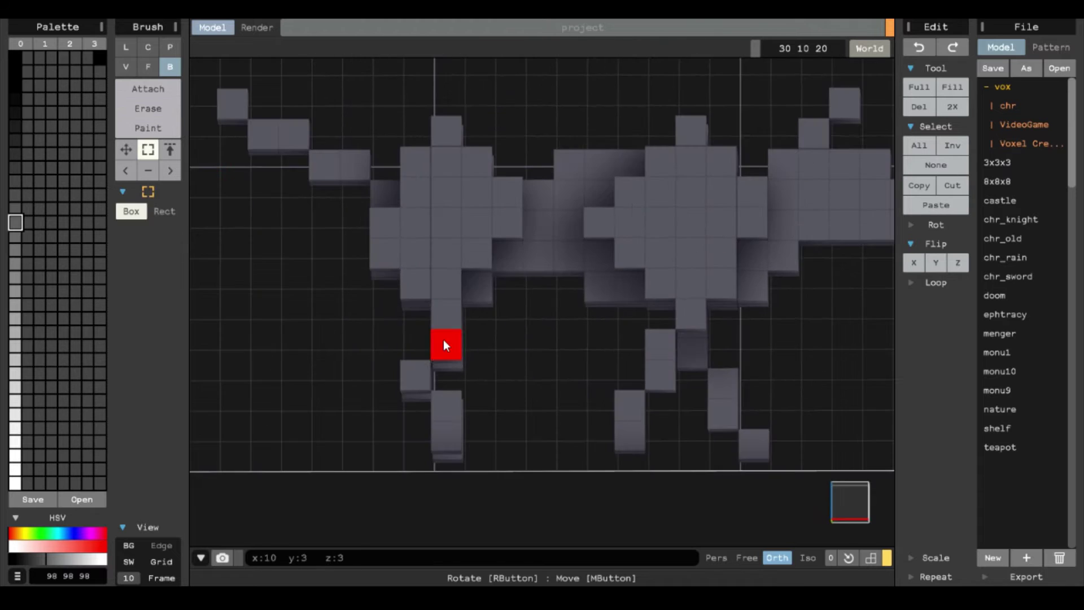
# - Rearrange the lower hind leg voxels so the two hind legs are posed differently
pyautogui.moveTo(442, 339); pyautogui.dragTo(455, 444, button='right')
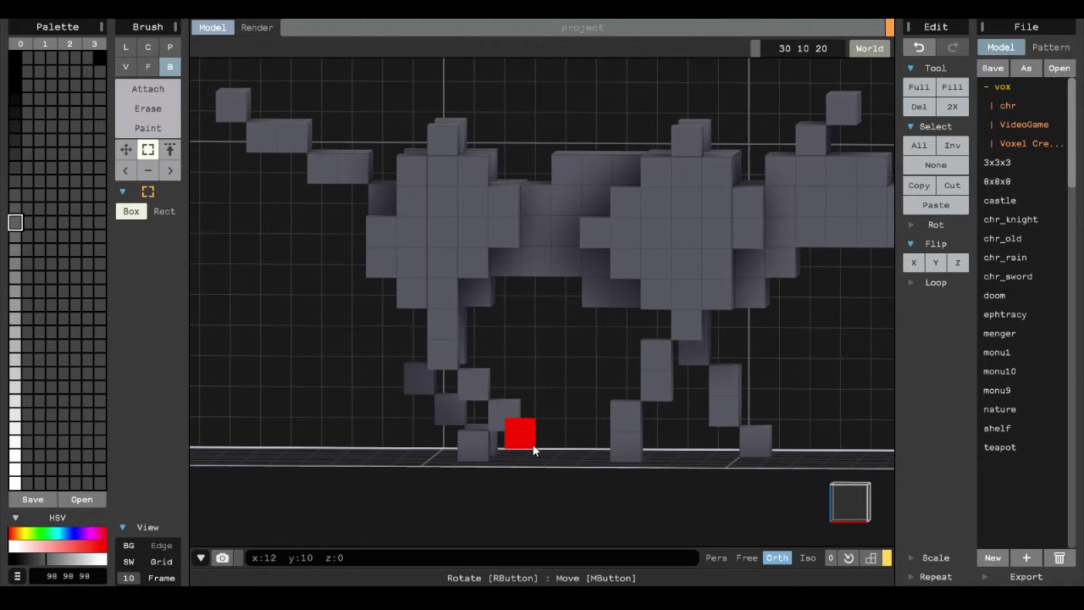
pyautogui.moveTo(533, 445); pyautogui.dragTo(500, 373, button='right')
pyautogui.moveTo(475, 408); pyautogui.dragTo(539, 399, button='right')
pyautogui.moveTo(529, 363)
pyautogui.mouseDown(button='right')
pyautogui.moveTo(533, 431)
pyautogui.moveTo(519, 345)
pyautogui.moveTo(543, 439)
pyautogui.moveTo(575, 432)
pyautogui.moveTo(445, 366)
pyautogui.moveTo(548, 395)
pyautogui.moveTo(467, 302)
pyautogui.moveTo(550, 237)
pyautogui.moveTo(395, 237)
pyautogui.mouseUp(button='right')
# - Paint the four paws and the voxels above the muzzle in a near-black grey
pyautogui.scroll(-3, 547, 395)
pyautogui.click(16, 153)
pyautogui.click(148, 128)
pyautogui.scroll(3, 585, 395)
pyautogui.moveTo(395, 396)
pyautogui.mouseDown(button='right')
pyautogui.moveTo(584, 463)
pyautogui.moveTo(650, 435)
pyautogui.mouseUp(button='right')
pyautogui.click(571, 413)
pyautogui.click(682, 410)
# - Paint the humps and the rear edges of the hip and shoulder in grey 131 131 131, mirrored along Y
pyautogui.click(16, 277)
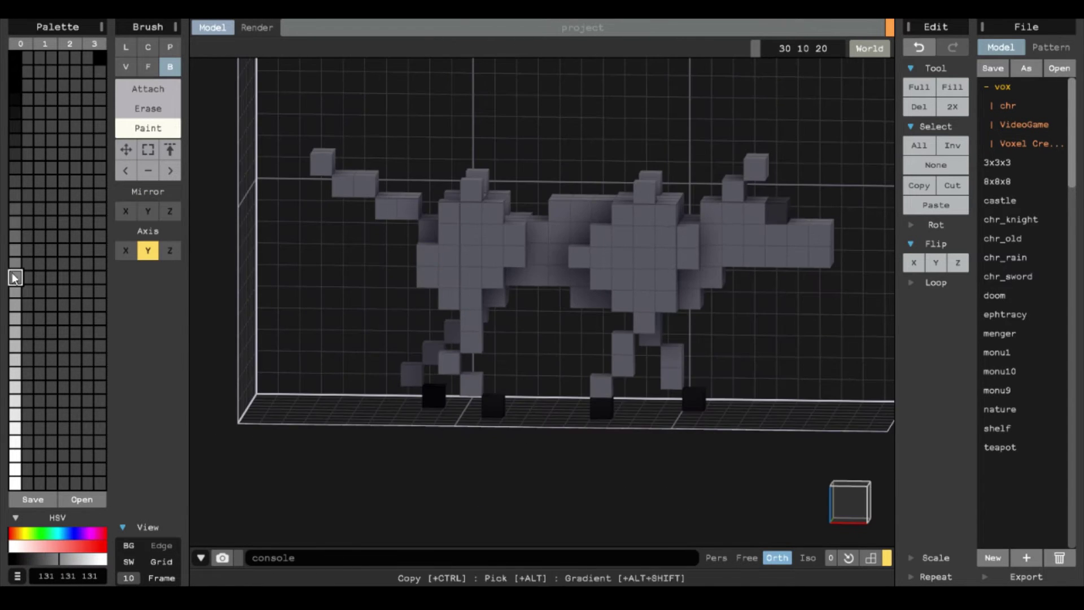
pyautogui.click(474, 192)
pyautogui.moveTo(508, 305); pyautogui.dragTo(569, 289, button='right')
pyautogui.moveTo(659, 208); pyautogui.dragTo(676, 223, button='right')
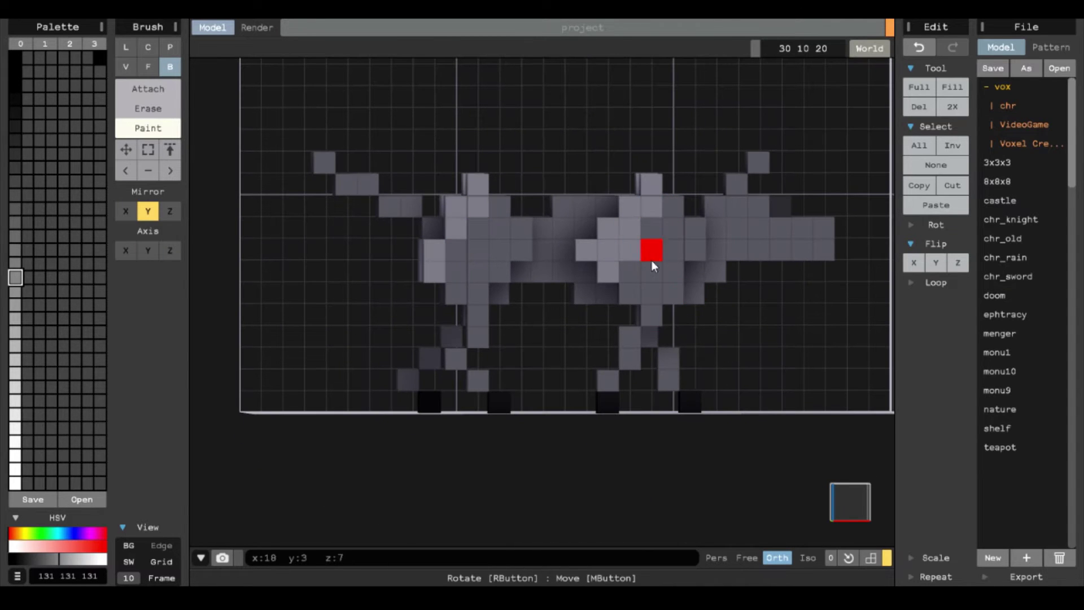
pyautogui.moveTo(526, 317)
pyautogui.mouseDown(button='right')
pyautogui.moveTo(503, 360)
pyautogui.moveTo(677, 384)
pyautogui.moveTo(618, 401)
pyautogui.moveTo(500, 393)
pyautogui.moveTo(460, 274)
pyautogui.mouseUp(button='right')
# - Straighten the far hind leg above its paw and shade the body with grey 106 106 106
pyautogui.press('m')
pyautogui.press('t')
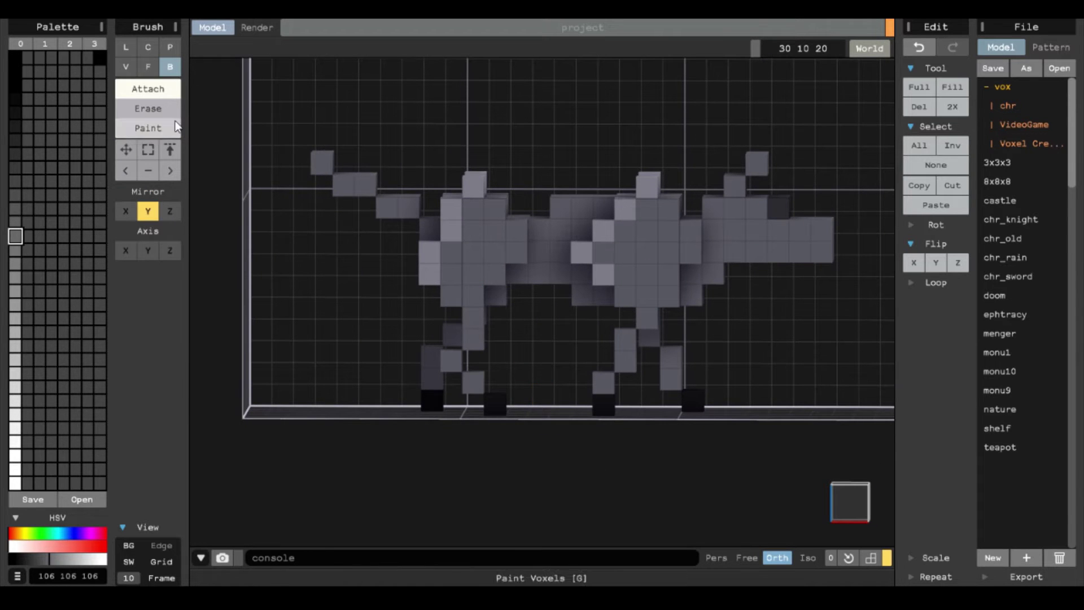
pyautogui.hotkey('ctrl', 'z')
pyautogui.scroll(5, 480, 260)
pyautogui.moveTo(463, 225)
pyautogui.mouseDown(button='right')
pyautogui.moveTo(507, 307)
pyautogui.moveTo(662, 174)
pyautogui.mouseUp(button='right')
pyautogui.scroll(-3, 663, 174)
# - Paint scattered voxels on the body, legs and tail in varied greys including 98 98 98, undoing stray strokes
pyautogui.click(640, 204)
pyautogui.moveTo(621, 341)
pyautogui.mouseDown(button='right')
pyautogui.moveTo(399, 385)
pyautogui.moveTo(500, 402)
pyautogui.moveTo(464, 408)
pyautogui.moveTo(474, 406)
pyautogui.moveTo(453, 306)
pyautogui.moveTo(742, 306)
pyautogui.moveTo(535, 240)
pyautogui.moveTo(515, 342)
pyautogui.moveTo(750, 420)
pyautogui.moveTo(446, 323)
pyautogui.moveTo(502, 221)
pyautogui.moveTo(403, 345)
pyautogui.moveTo(310, 252)
pyautogui.moveTo(591, 370)
pyautogui.mouseUp(button='right')
pyautogui.hotkey('ctrl', 'z')
pyautogui.hotkey('ctrl', 'z')
pyautogui.moveTo(676, 318); pyautogui.dragTo(700, 340, button='right')
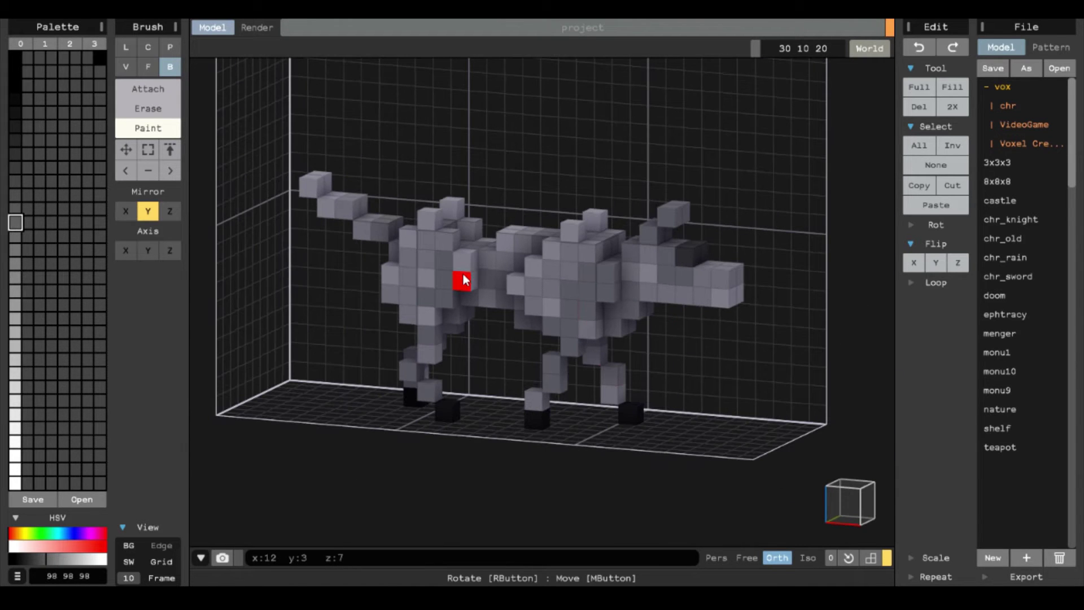
# - Paint the ears in dark grey and undo the last two strokes
pyautogui.moveTo(672, 221)
pyautogui.mouseDown(button='right')
pyautogui.moveTo(574, 295)
pyautogui.moveTo(676, 219)
pyautogui.mouseUp(button='right')
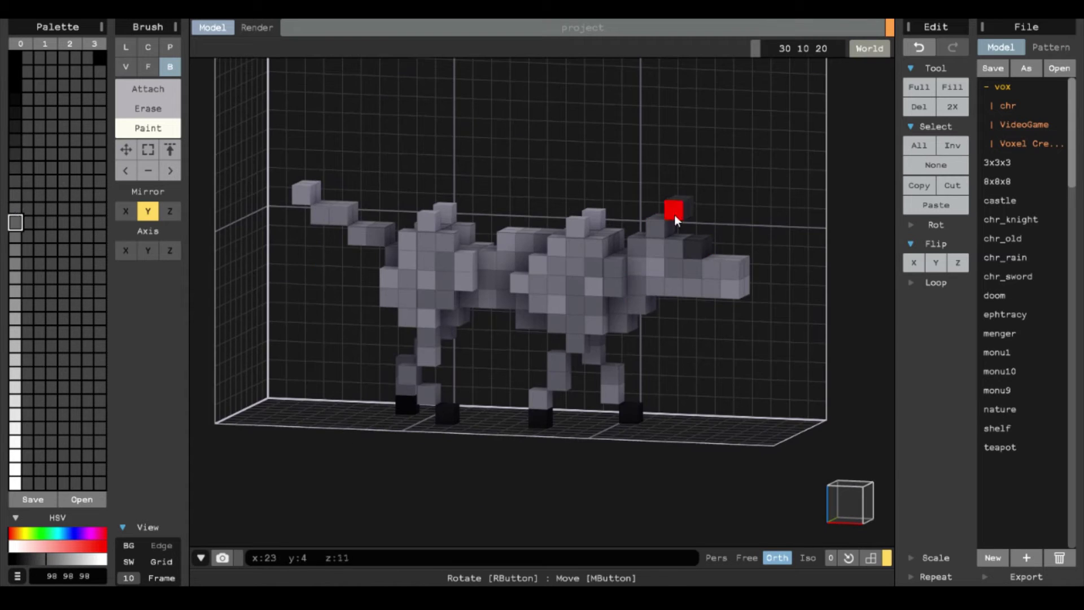
pyautogui.hotkey('ctrl', 'z')
pyautogui.hotkey('ctrl', 'z')
pyautogui.moveTo(480, 190); pyautogui.dragTo(425, 363, button='right')
pyautogui.scroll(-5, 519, 399)
pyautogui.scroll(5, 536, 308)
pyautogui.scroll(-5, 703, 292)
pyautogui.scroll(3, 614, 279)
# - Sample existing grey shades from the model and use them to vary the coloring of individual head voxels
pyautogui.keyDown('alt'); pyautogui.click(646, 300); pyautogui.keyUp('alt')
pyautogui.keyDown('alt'); pyautogui.click(687, 316); pyautogui.keyUp('alt')
pyautogui.click(682, 289)
pyautogui.scroll(3, 722, 307)
pyautogui.keyDown('alt'); pyautogui.click(731, 303); pyautogui.keyUp('alt')
pyautogui.keyDown('alt'); pyautogui.click(710, 292); pyautogui.keyUp('alt')
pyautogui.keyDown('alt'); pyautogui.click(700, 296); pyautogui.keyUp('alt')
pyautogui.click(708, 304)
# - Examine the shaded dog from several angles and in the render view, and look through the color palettes
pyautogui.scroll(-6, 708, 305)
pyautogui.scroll(3, 425, 362)
pyautogui.press('Tab')
pyautogui.press('Tab')
pyautogui.moveTo(285, 232); pyautogui.dragTo(497, 240, button='right')
pyautogui.press('t')
pyautogui.click(69, 43)
pyautogui.click(100, 43)
pyautogui.click(256, 27)
pyautogui.click(220, 27)
pyautogui.click(70, 43)
pyautogui.moveTo(649, 299); pyautogui.dragTo(671, 303, button='right')
pyautogui.scroll(-5, 672, 303)
pyautogui.scroll(3, 672, 297)
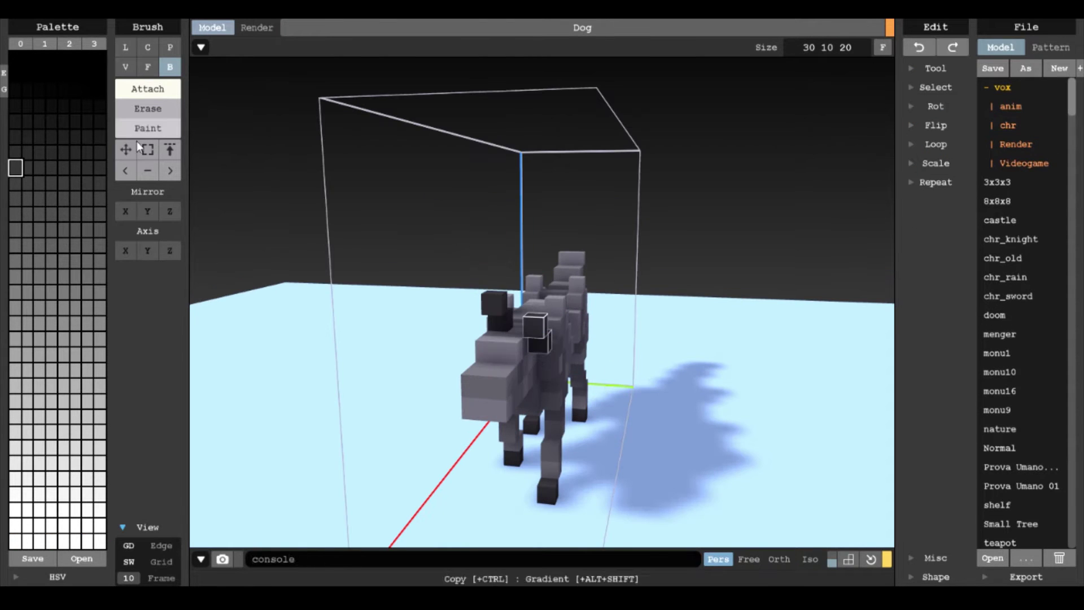
# - Undo the trial shift of the near ear and the stray erasures on the head
pyautogui.hotkey('ctrl', 'd')
pyautogui.moveTo(475, 334)
pyautogui.mouseDown(button='right')
pyautogui.moveTo(455, 416)
pyautogui.moveTo(605, 320)
pyautogui.moveTo(749, 310)
pyautogui.moveTo(625, 308)
pyautogui.mouseUp(button='right')
pyautogui.click(455, 416)
pyautogui.press('r')
pyautogui.click(512, 378)
pyautogui.scroll(-3, 604, 320)
pyautogui.scroll(3, 625, 317)
pyautogui.hotkey('ctrl', 'z')
pyautogui.scroll(-3, 679, 313)
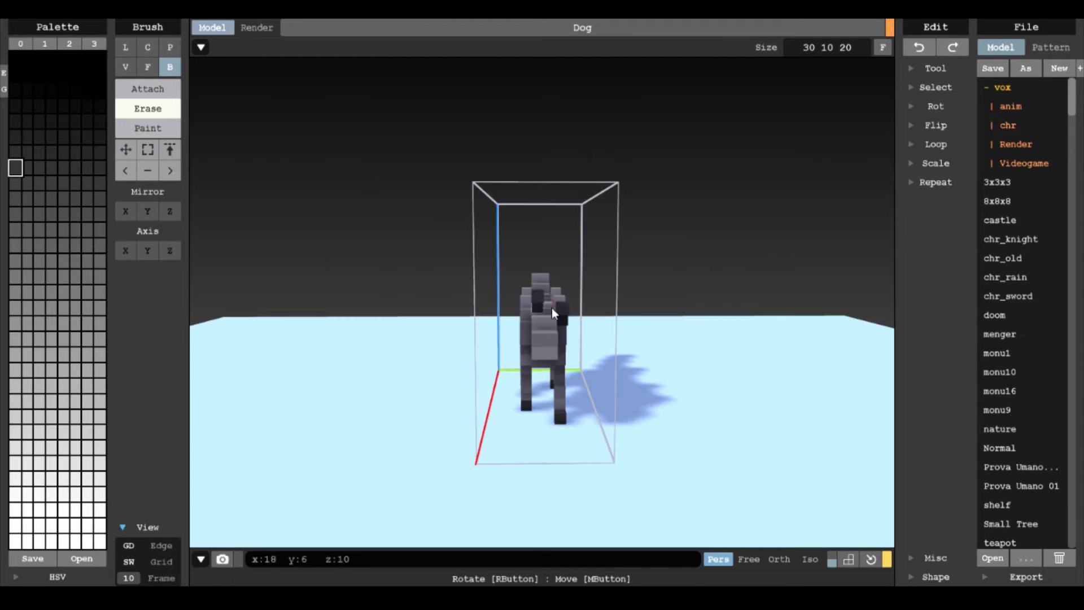
pyautogui.hotkey('ctrl', 'z')
pyautogui.moveTo(557, 308)
pyautogui.mouseDown(button='right')
pyautogui.moveTo(628, 329)
pyautogui.moveTo(539, 328)
pyautogui.mouseUp(button='right')
pyautogui.press('m')
pyautogui.click(628, 329)
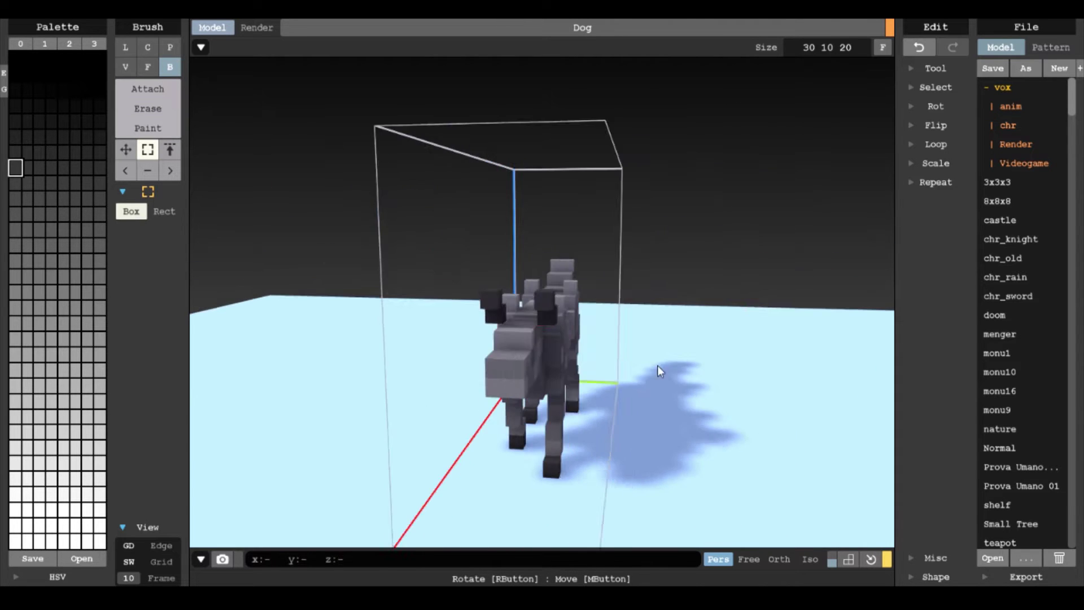
# - Add a second animation frame and try a pose with the near front paw bent backward
pyautogui.moveTo(666, 341); pyautogui.dragTo(753, 360, button='right')
pyautogui.click(201, 47)
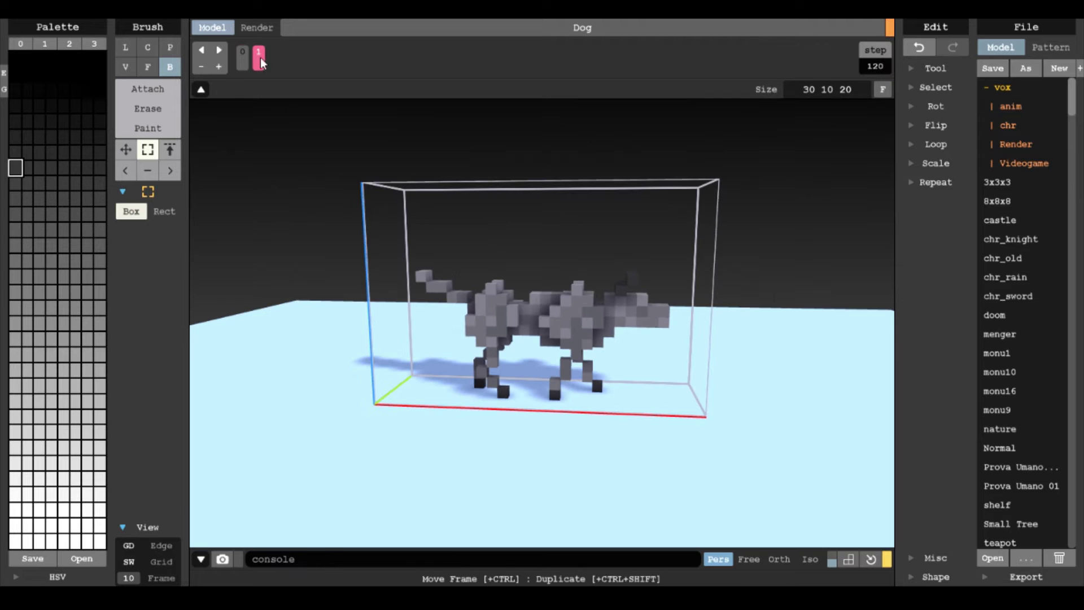
pyautogui.click(258, 59)
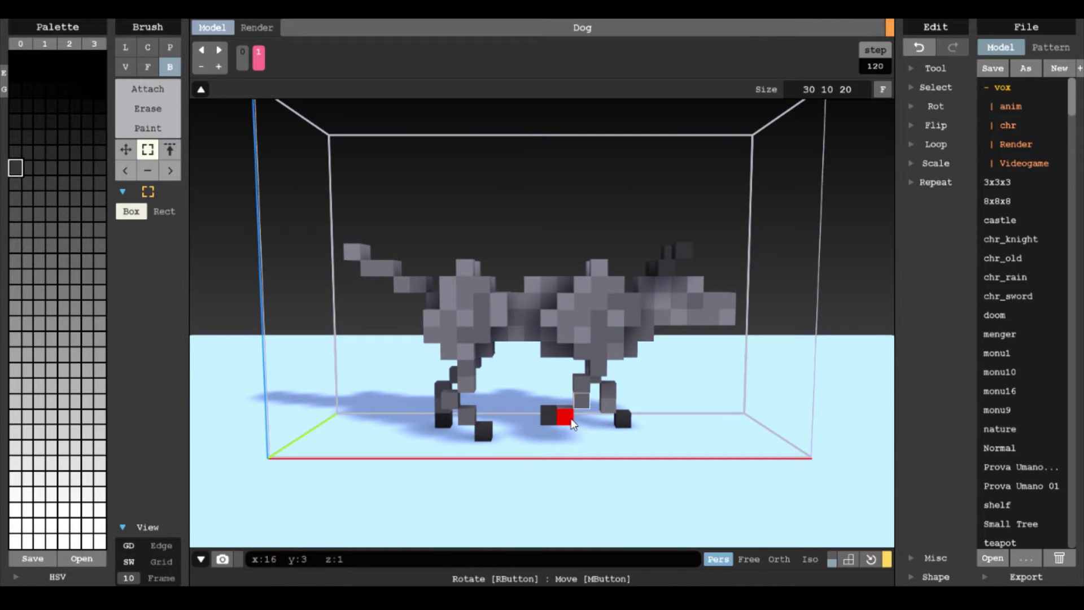
pyautogui.moveTo(550, 424); pyautogui.dragTo(656, 380, button='right')
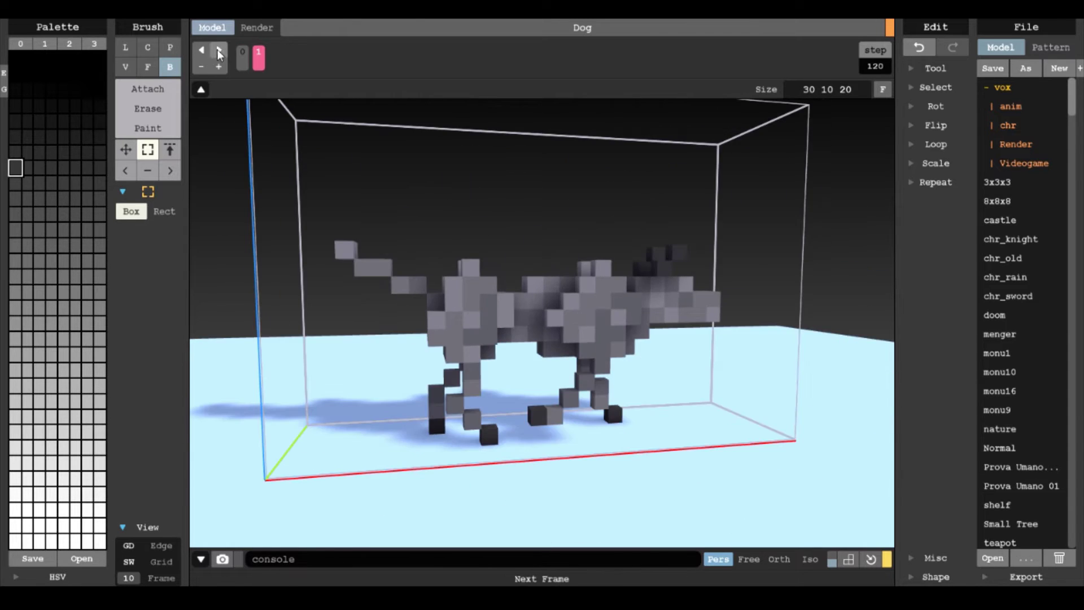
pyautogui.scroll(3, 663, 288)
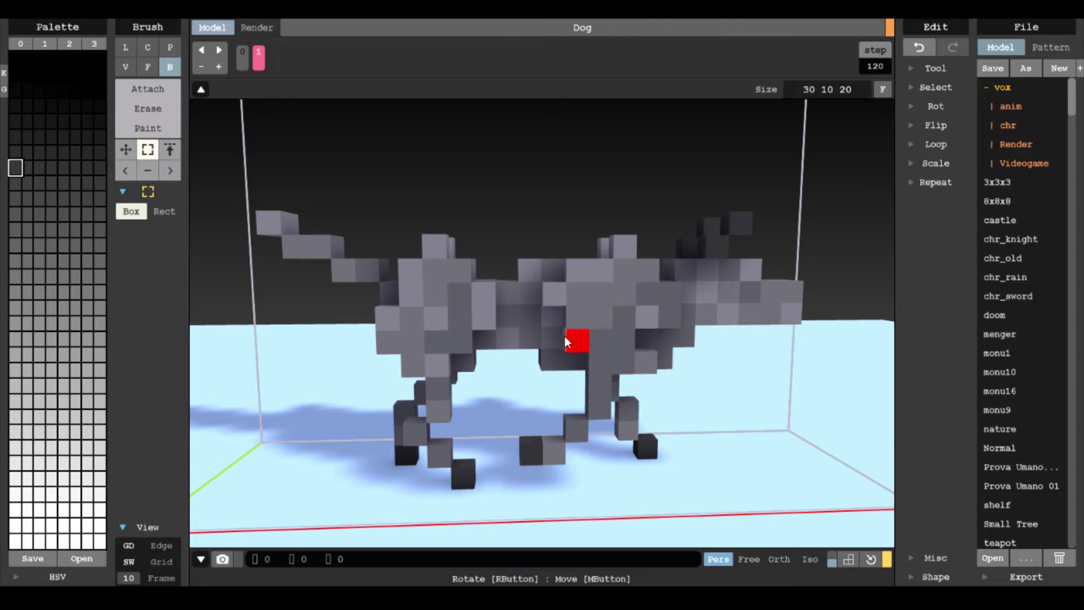
pyautogui.moveTo(606, 341); pyautogui.dragTo(650, 333, button='right')
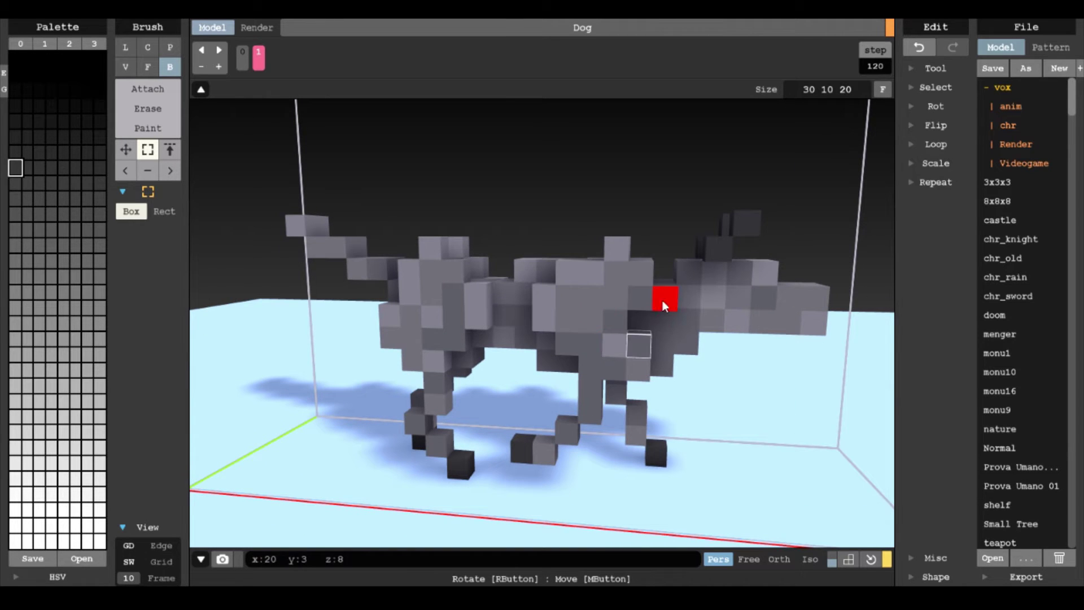
pyautogui.moveTo(638, 271); pyautogui.dragTo(632, 242, button='right')
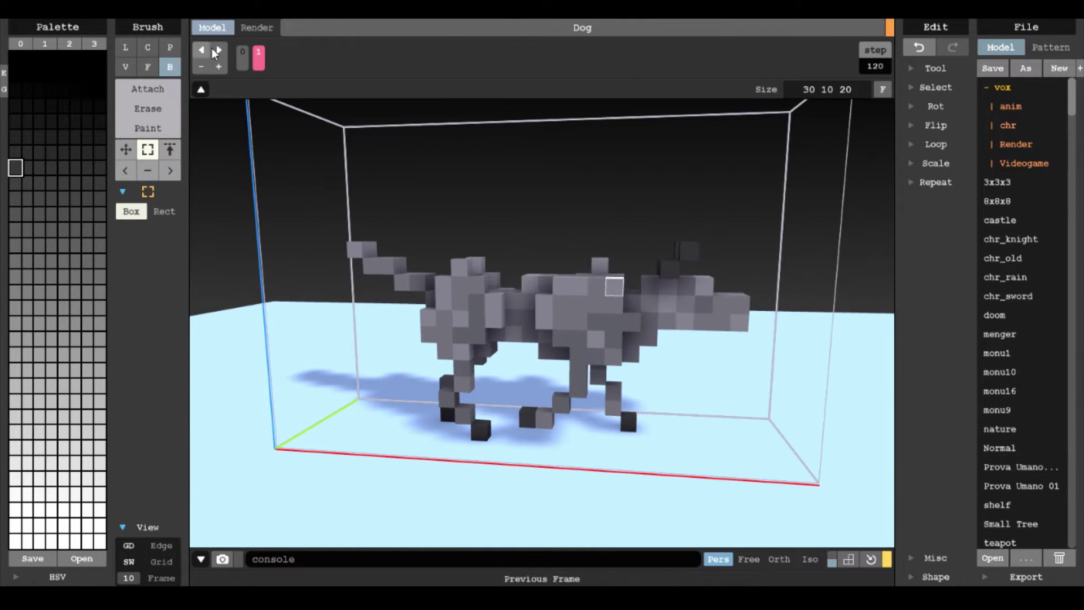
# - Compare the two animation frames and delete the second one
pyautogui.moveTo(615, 286); pyautogui.dragTo(643, 265, button='right')
pyautogui.click(242, 57)
pyautogui.click(258, 56)
pyautogui.click(201, 66)
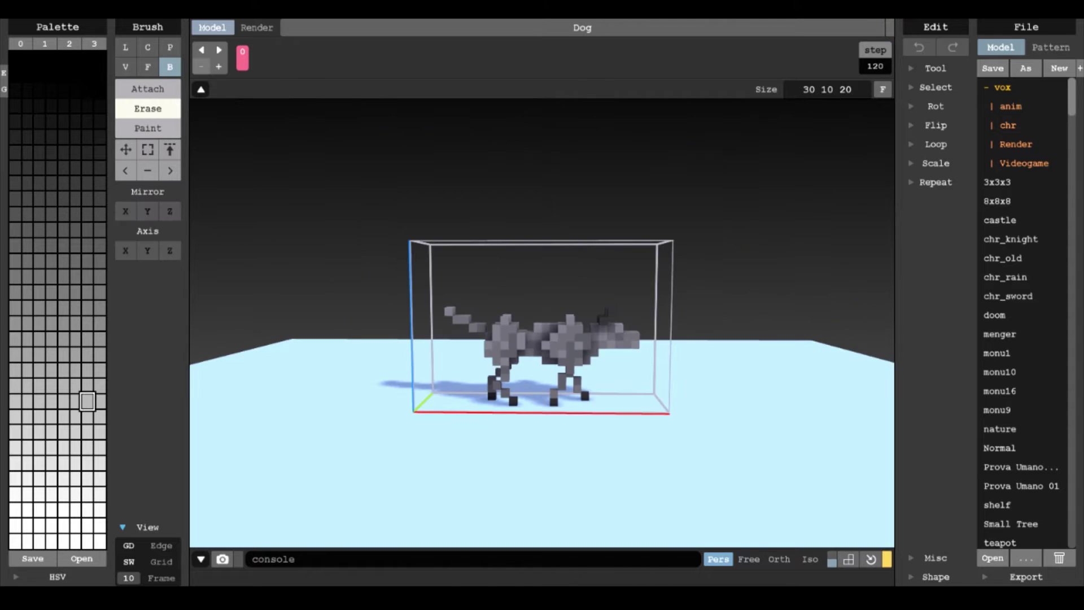
# - Try shifting box-selected hind leg voxels in the remaining frame
pyautogui.moveTo(666, 308)
pyautogui.mouseDown(button='right')
pyautogui.moveTo(633, 353)
pyautogui.moveTo(661, 333)
pyautogui.mouseUp(button='right')
pyautogui.scroll(6, 661, 334)
pyautogui.moveTo(661, 333); pyautogui.dragTo(709, 285, button='middle')
pyautogui.click(147, 149)
pyautogui.click(126, 150)
pyautogui.scroll(-1, 256, 175)
pyautogui.moveTo(299, 175)
pyautogui.mouseDown()
pyautogui.moveTo(256, 175)
pyautogui.moveTo(299, 175)
pyautogui.mouseUp()
pyautogui.click(147, 149)
pyautogui.scroll(-1, 503, 384)
pyautogui.click(484, 359)
pyautogui.click(522, 393)
pyautogui.scroll(-4, 522, 393)
# - Undo the trial leg edits and add a second animation frame of the dog
pyautogui.moveTo(522, 392); pyautogui.dragTo(547, 340, button='right')
pyautogui.click(218, 66)
pyautogui.hotkey('ctrl', 'z')
pyautogui.hotkey('ctrl', 'z')
pyautogui.scroll(4, 489, 245)
pyautogui.hotkey('ctrl', 'y')
pyautogui.hotkey('ctrl', 'y')
pyautogui.hotkey('ctrl', 'z')
pyautogui.hotkey('ctrl', 'z')
pyautogui.hotkey('ctrl', 'z')
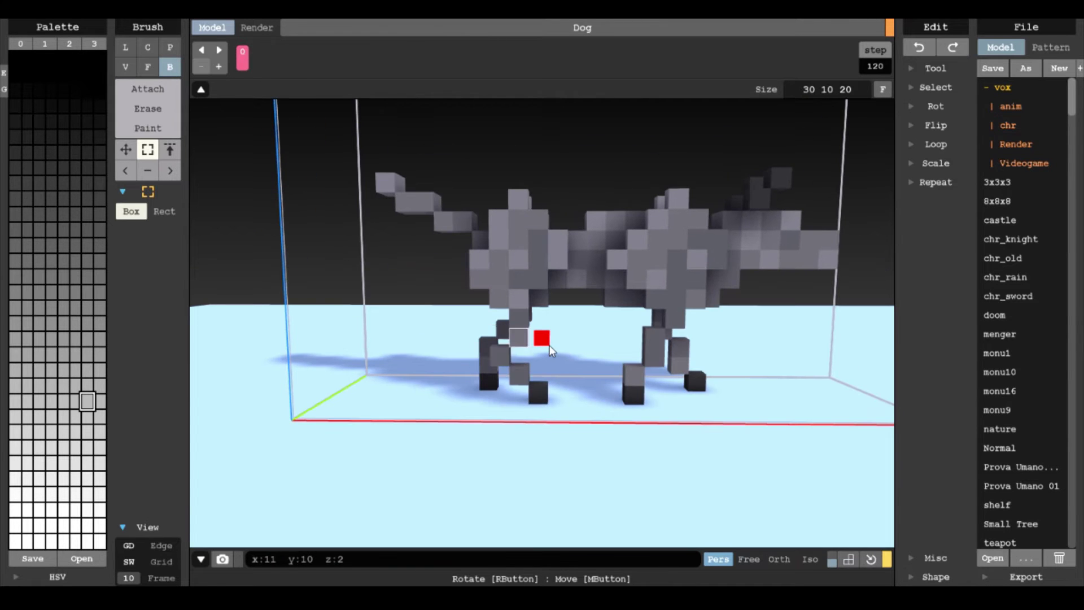
pyautogui.hotkey('ctrl', 'y')
# - Bend the near hind leg backward in the second frame by shifting its lower voxels and lifting the paw
pyautogui.moveTo(517, 377); pyautogui.dragTo(480, 375)
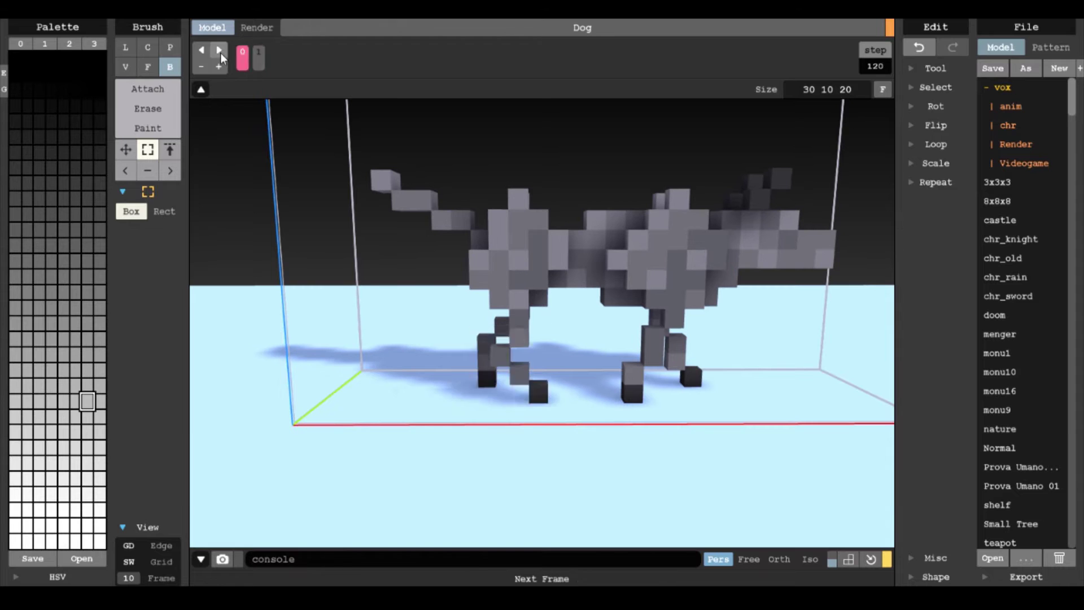
pyautogui.click(219, 50)
pyautogui.click(219, 50)
pyautogui.scroll(-5, 531, 305)
pyautogui.moveTo(497, 305)
pyautogui.mouseDown(button='right')
pyautogui.moveTo(531, 303)
pyautogui.moveTo(485, 296)
pyautogui.moveTo(497, 316)
pyautogui.mouseUp(button='right')
pyautogui.scroll(5, 491, 316)
pyautogui.click(481, 372)
pyautogui.scroll(-3, 483, 359)
pyautogui.click(219, 52)
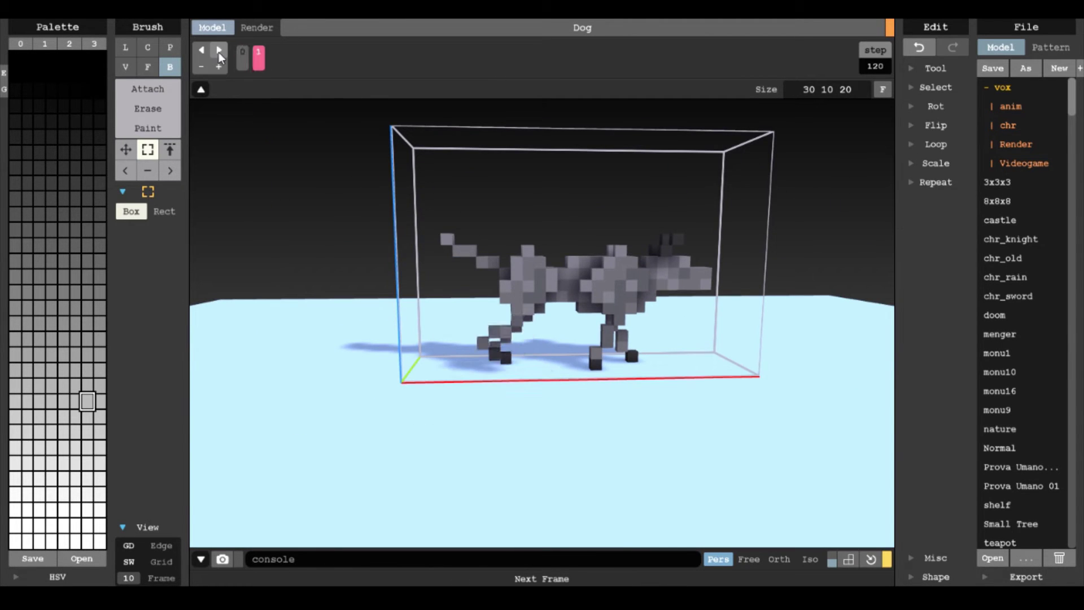
# - Step the far hind leg forward in the second frame, repositioning its lower voxels and paw, and compare both frames
pyautogui.moveTo(326, 114); pyautogui.dragTo(474, 384, button='right')
pyautogui.scroll(4, 610, 315)
pyautogui.moveTo(610, 315); pyautogui.dragTo(647, 442, button='right')
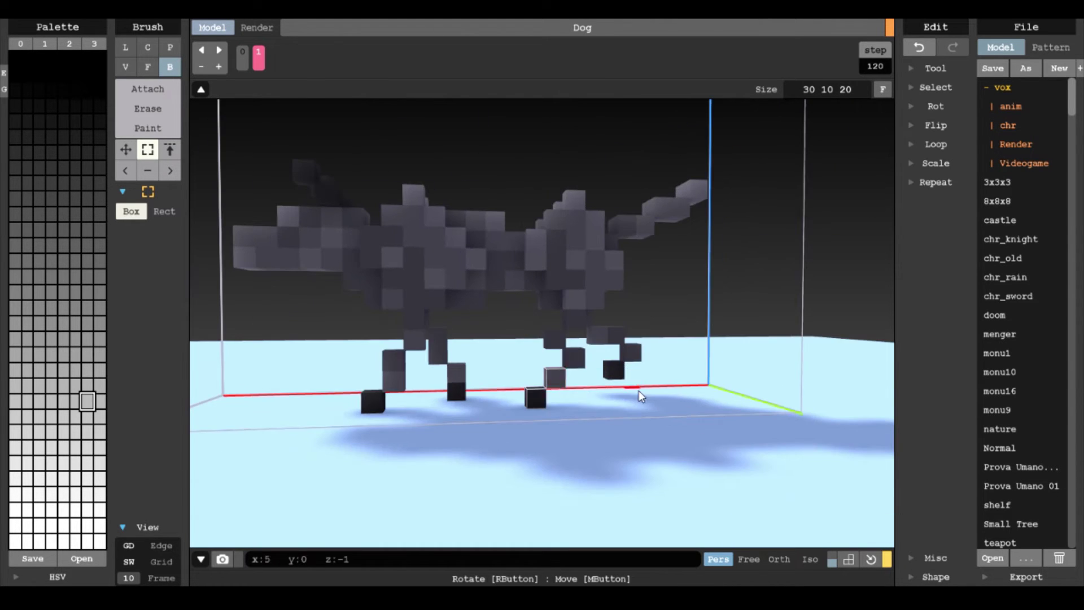
pyautogui.moveTo(552, 386); pyautogui.dragTo(514, 358, button='right')
pyautogui.scroll(2, 514, 358)
pyautogui.click(537, 349)
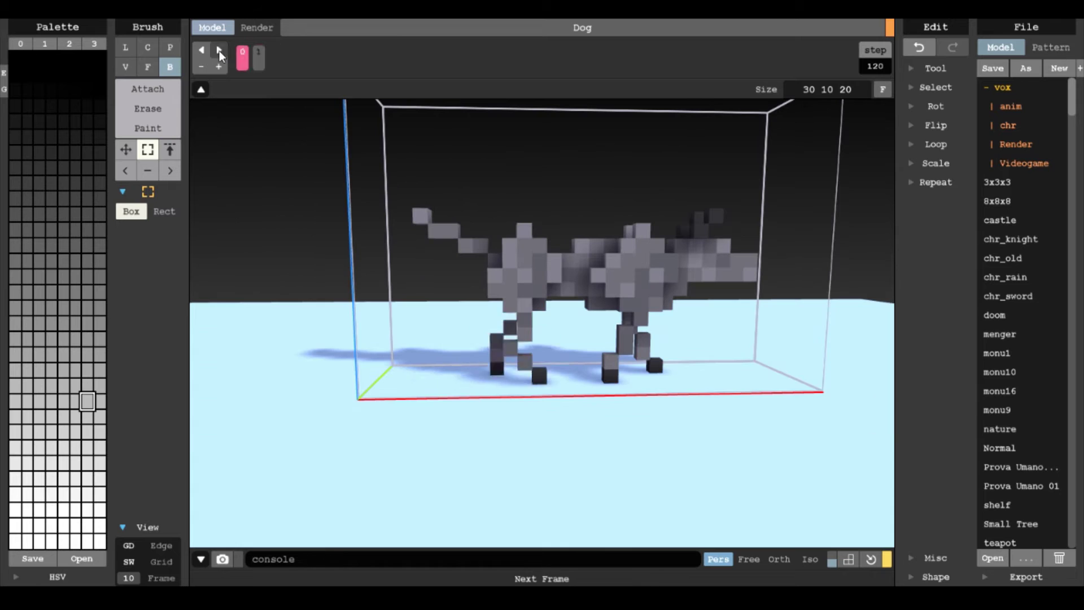
pyautogui.click(219, 51)
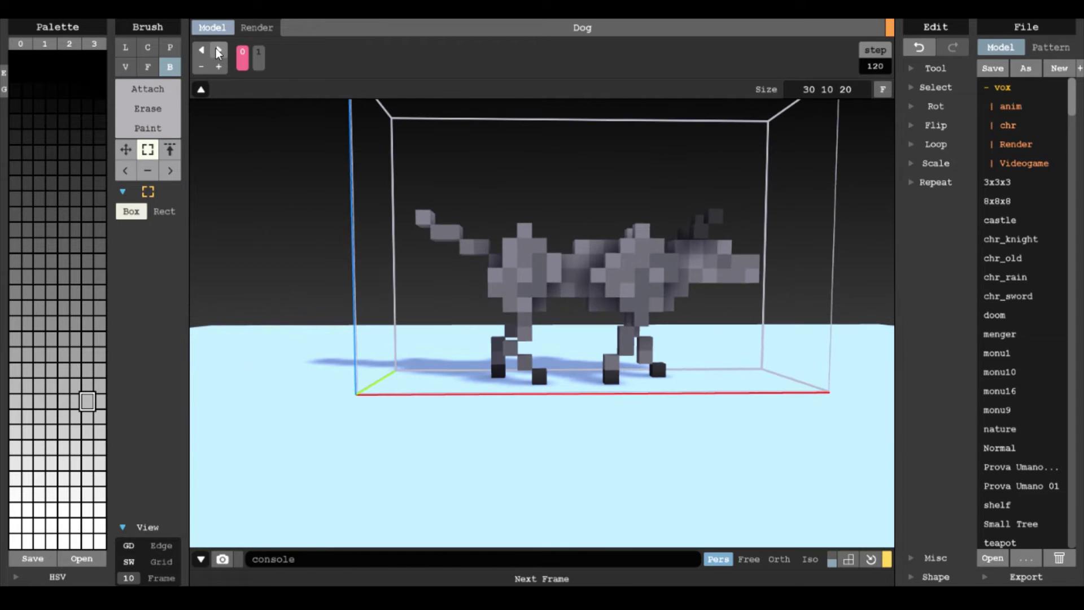
pyautogui.click(218, 50)
pyautogui.click(218, 51)
# - Bend the far hind leg backward in the first frame, shifting its lower voxels toward the tail and raising the paw
pyautogui.moveTo(396, 293); pyautogui.dragTo(714, 290, button='right')
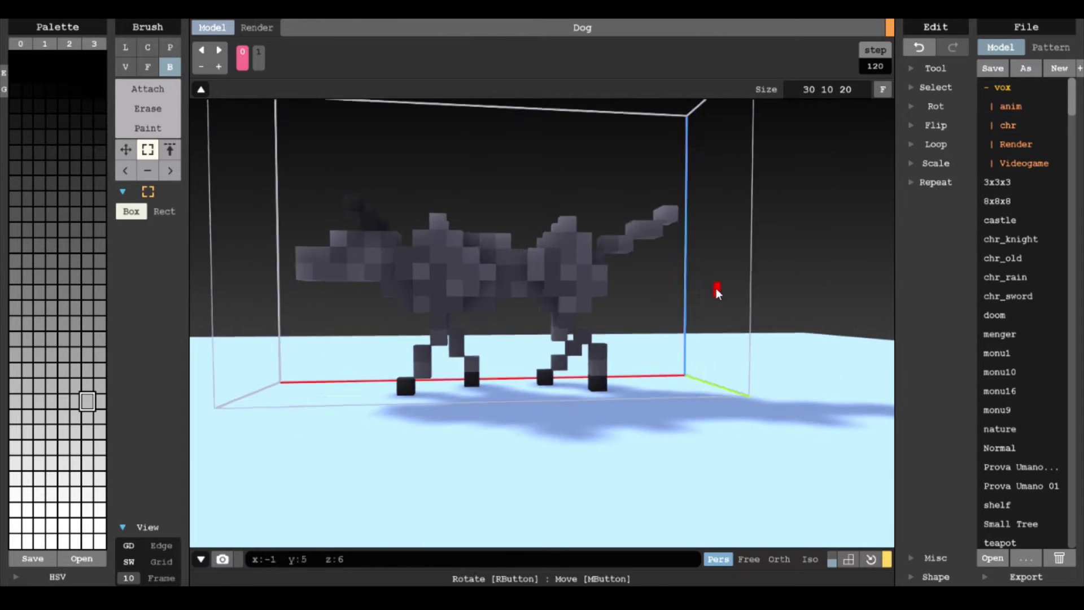
pyautogui.scroll(3, 714, 290)
pyautogui.click(218, 51)
pyautogui.moveTo(542, 397); pyautogui.dragTo(493, 402, button='right')
pyautogui.moveTo(654, 389); pyautogui.dragTo(468, 355, button='right')
pyautogui.scroll(-3, 468, 355)
pyautogui.click(218, 51)
pyautogui.click(218, 51)
pyautogui.click(217, 51)
pyautogui.moveTo(362, 361); pyautogui.dragTo(590, 373, button='right')
pyautogui.scroll(2, 590, 373)
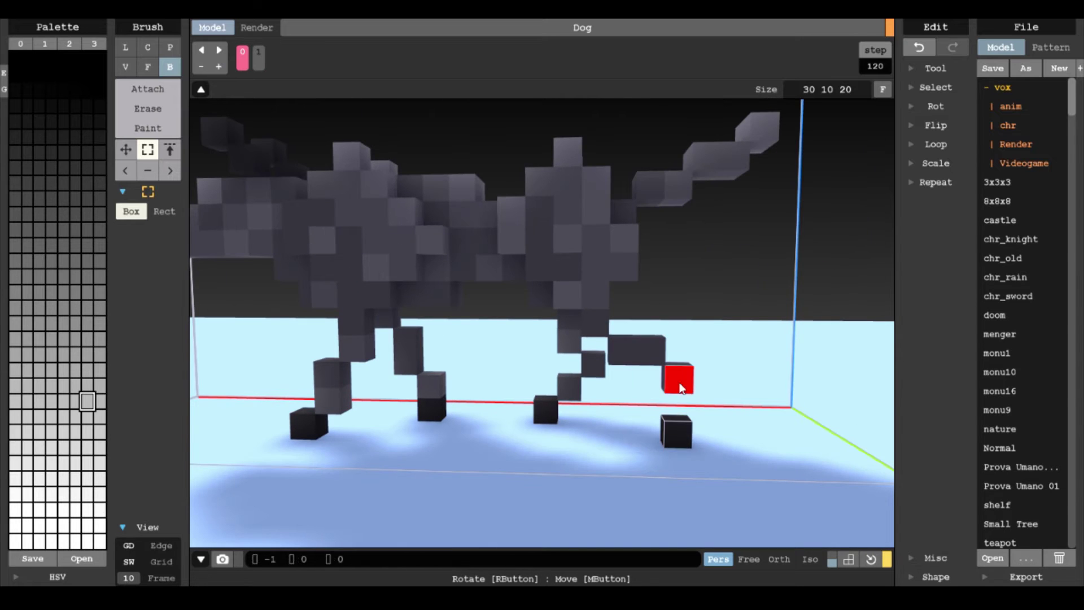
pyautogui.moveTo(676, 435); pyautogui.dragTo(537, 412, button='right')
pyautogui.scroll(-2, 537, 411)
pyautogui.click(218, 51)
# - Examine the hind leg motion by alternating between the two animation frames
pyautogui.moveTo(542, 361); pyautogui.dragTo(587, 373, button='right')
pyautogui.scroll(-3, 587, 373)
pyautogui.click(221, 48)
pyautogui.click(223, 49)
pyautogui.moveTo(508, 338); pyautogui.dragTo(576, 321, button='right')
pyautogui.scroll(3, 576, 322)
pyautogui.click(221, 48)
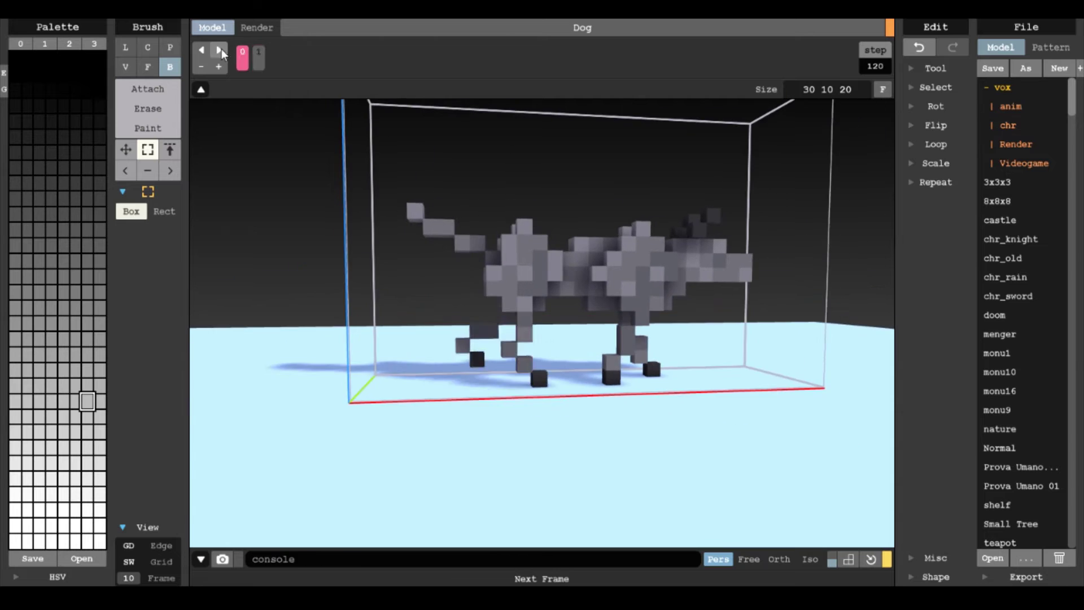
pyautogui.click(221, 49)
# - Swap the front legs' stance in the second frame, placing the near leg forward and the far leg back
pyautogui.moveTo(790, 361); pyautogui.dragTo(668, 367, button='right')
pyautogui.scroll(3, 668, 367)
pyautogui.click(219, 49)
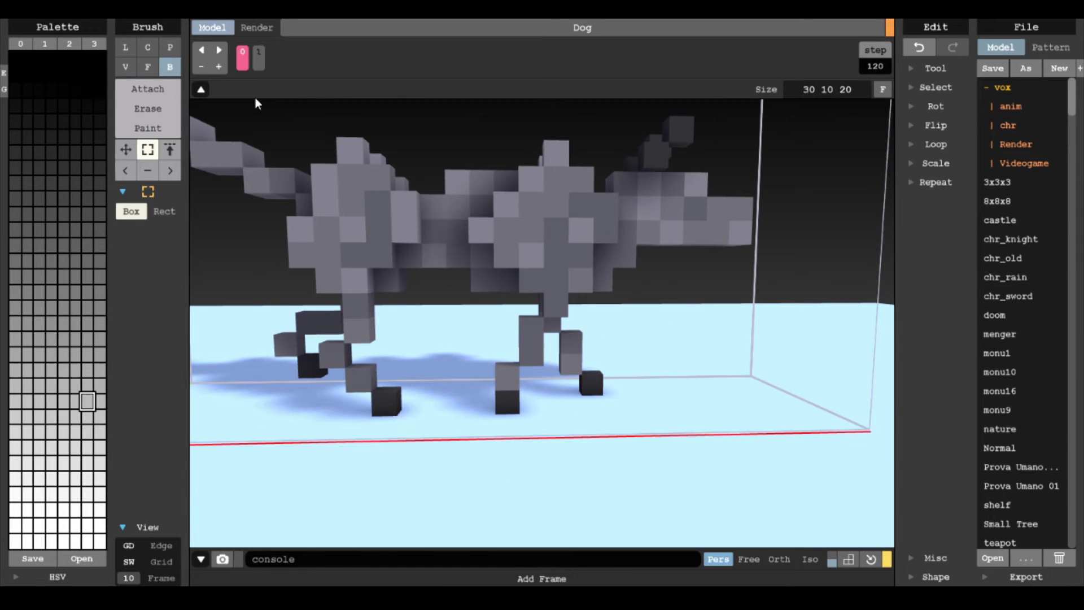
pyautogui.click(219, 49)
pyautogui.click(935, 125)
pyautogui.click(913, 144)
pyautogui.moveTo(677, 346); pyautogui.dragTo(724, 442, button='right')
pyautogui.click(561, 356)
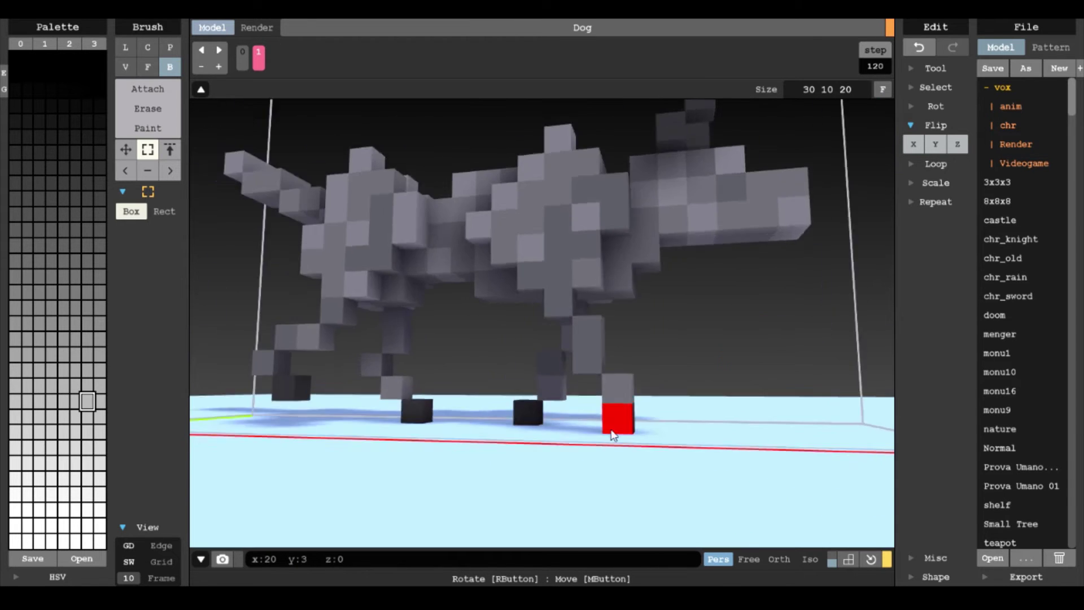
pyautogui.scroll(3, 520, 405)
pyautogui.scroll(-3, 547, 455)
pyautogui.moveTo(563, 362); pyautogui.dragTo(611, 378, button='right')
# - Shift the lower voxels and paw of the leading front leg forward in each of the two frames
pyautogui.press('Left')
pyautogui.scroll(3, 611, 378)
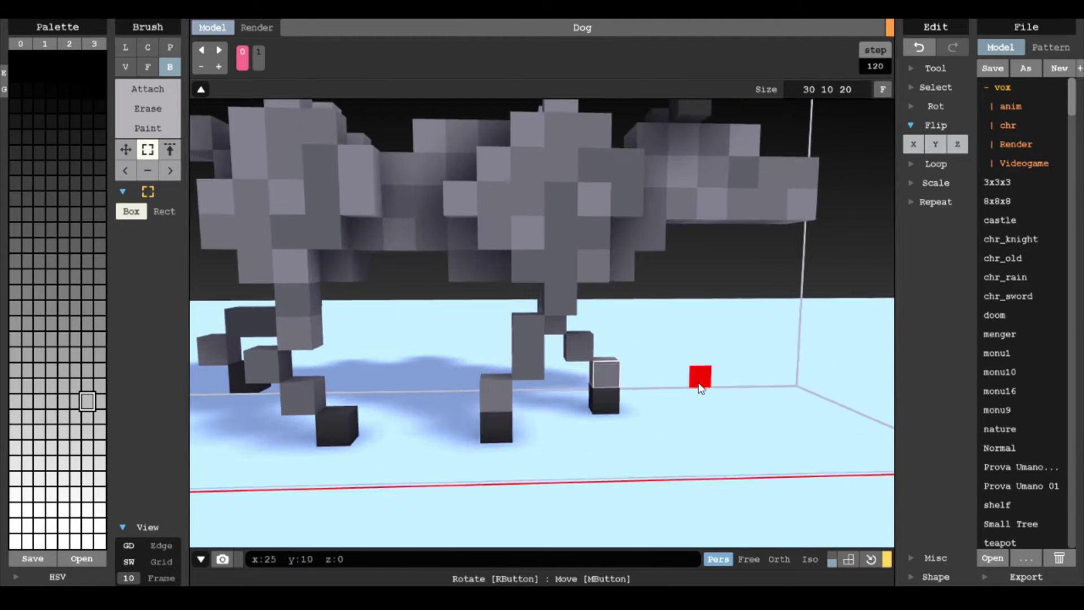
pyautogui.scroll(-3, 656, 398)
pyautogui.scroll(3, 655, 397)
pyautogui.press('Right')
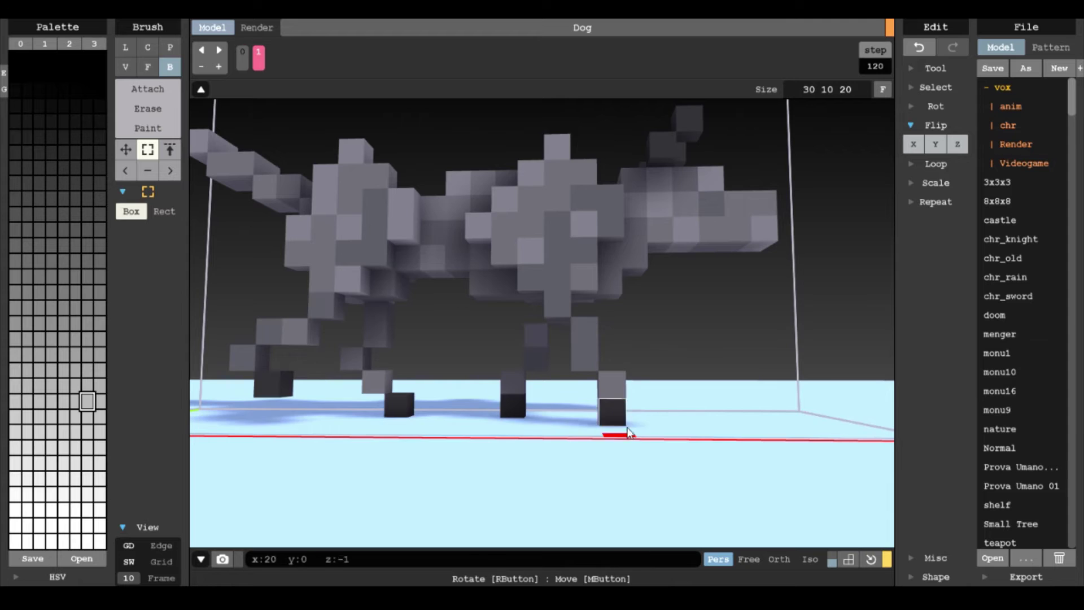
pyautogui.scroll(-3, 744, 432)
pyautogui.moveTo(744, 431); pyautogui.dragTo(734, 491, button='right')
# - Check the walking motion from several angles by alternating repeatedly between the two frames
pyautogui.click(224, 49)
pyautogui.moveTo(564, 283); pyautogui.dragTo(587, 343, button='right')
pyautogui.click(224, 49)
pyautogui.click(225, 49)
pyautogui.press('Right')
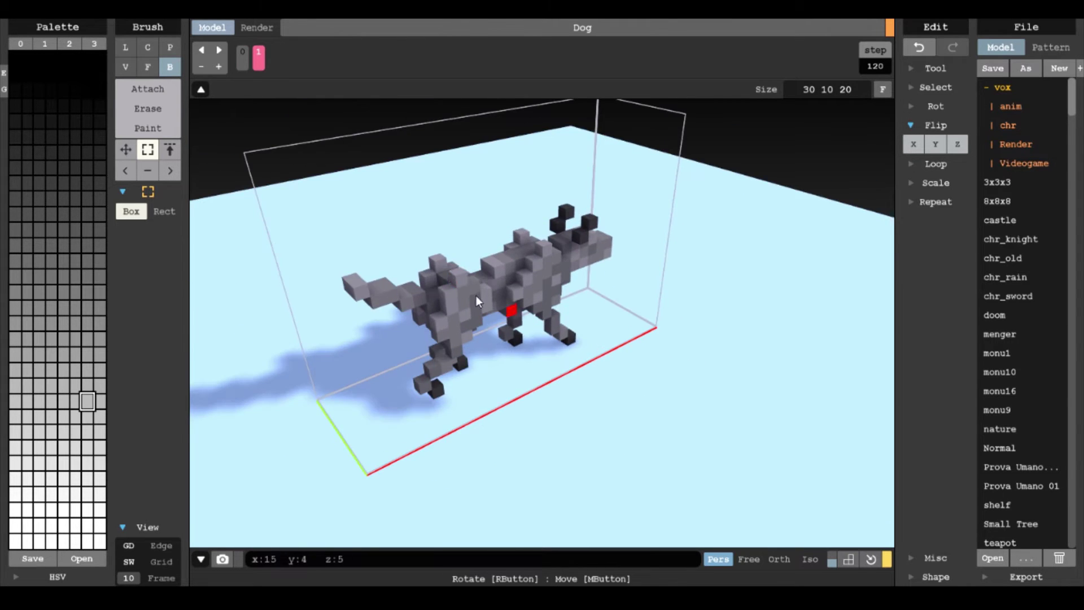
pyautogui.moveTo(487, 283); pyautogui.dragTo(455, 293, button='right')
pyautogui.scroll(2, 455, 293)
pyautogui.click(219, 49)
pyautogui.click(219, 49)
pyautogui.click(224, 45)
pyautogui.click(224, 45)
pyautogui.click(223, 45)
pyautogui.click(223, 45)
pyautogui.moveTo(395, 350); pyautogui.dragTo(316, 316, button='right')
pyautogui.scroll(-3, 316, 316)
pyautogui.click(219, 50)
pyautogui.click(219, 49)
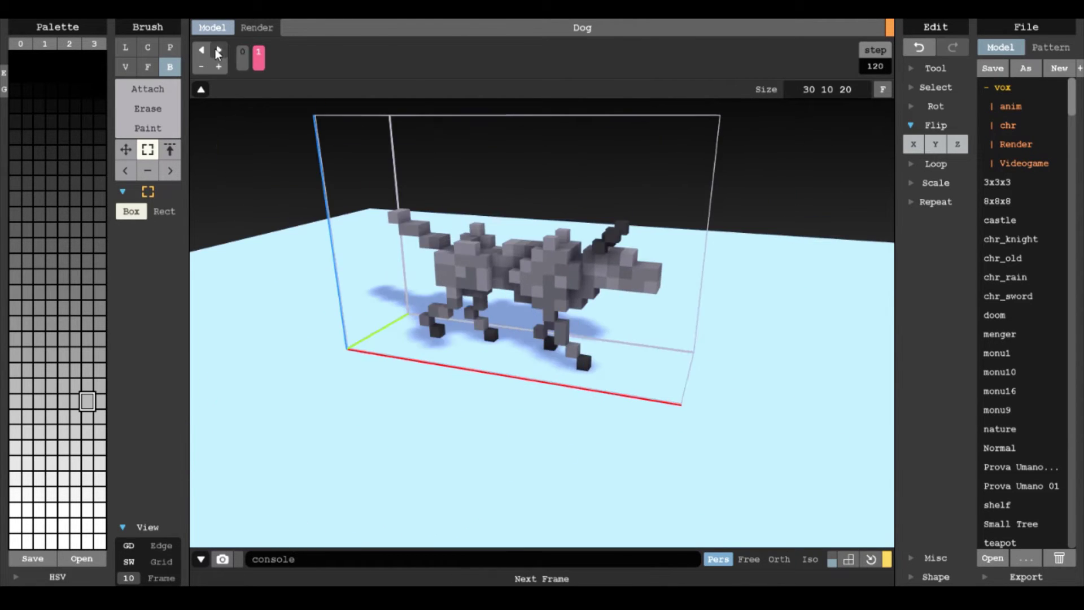
pyautogui.click(222, 47)
pyautogui.click(222, 47)
# - Lower the tail's end voxels in the second frame so the tip droops
pyautogui.scroll(3, 289, 189)
pyautogui.moveTo(237, 214); pyautogui.dragTo(306, 201, button='right')
pyautogui.moveTo(307, 201); pyautogui.dragTo(305, 248)
pyautogui.moveTo(645, 315); pyautogui.dragTo(621, 271, button='right')
pyautogui.scroll(-3, 621, 271)
pyautogui.click(217, 56)
pyautogui.scroll(3, 361, 282)
# - Reshape the first frame's tail into a steeper stepped rise from the hindquarters and compare both frames
pyautogui.click(222, 56)
pyautogui.moveTo(339, 254); pyautogui.dragTo(503, 279, button='right')
pyautogui.click(222, 56)
pyautogui.scroll(-5, 384, 286)
pyautogui.click(218, 50)
pyautogui.moveTo(394, 327); pyautogui.dragTo(426, 282, button='right')
pyautogui.click(221, 48)
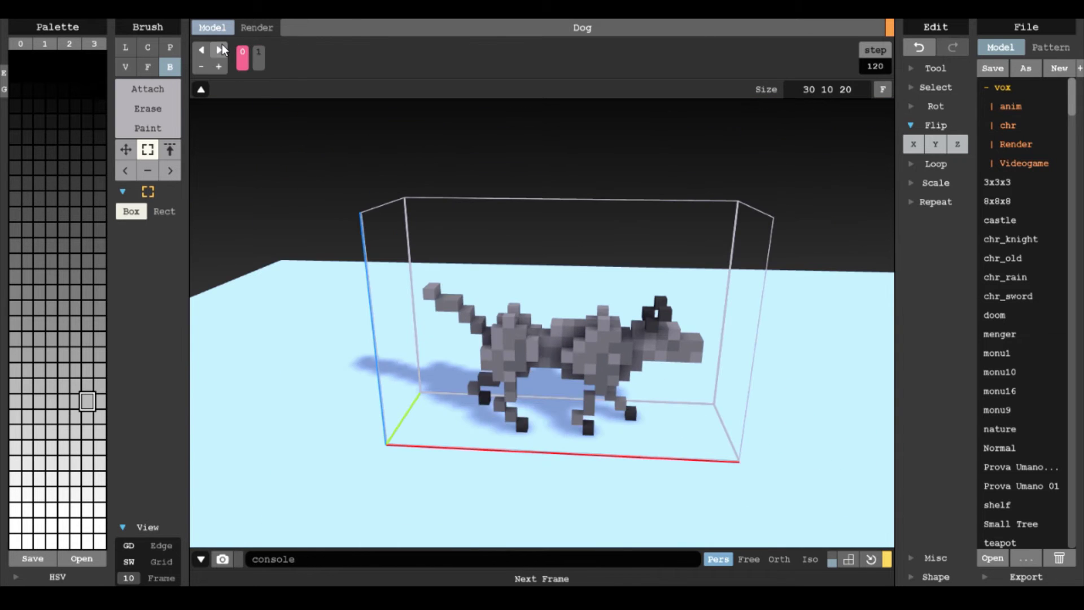
pyautogui.click(221, 48)
pyautogui.click(222, 48)
pyautogui.click(222, 49)
# - Shift the far haunch's side voxels toward the tail in the first frame to follow the hind leg's stride
pyautogui.moveTo(488, 373); pyautogui.dragTo(242, 343, button='right')
pyautogui.scroll(3, 491, 342)
pyautogui.scroll(3, 242, 343)
pyautogui.click(241, 56)
pyautogui.moveTo(573, 316); pyautogui.dragTo(579, 329, button='right')
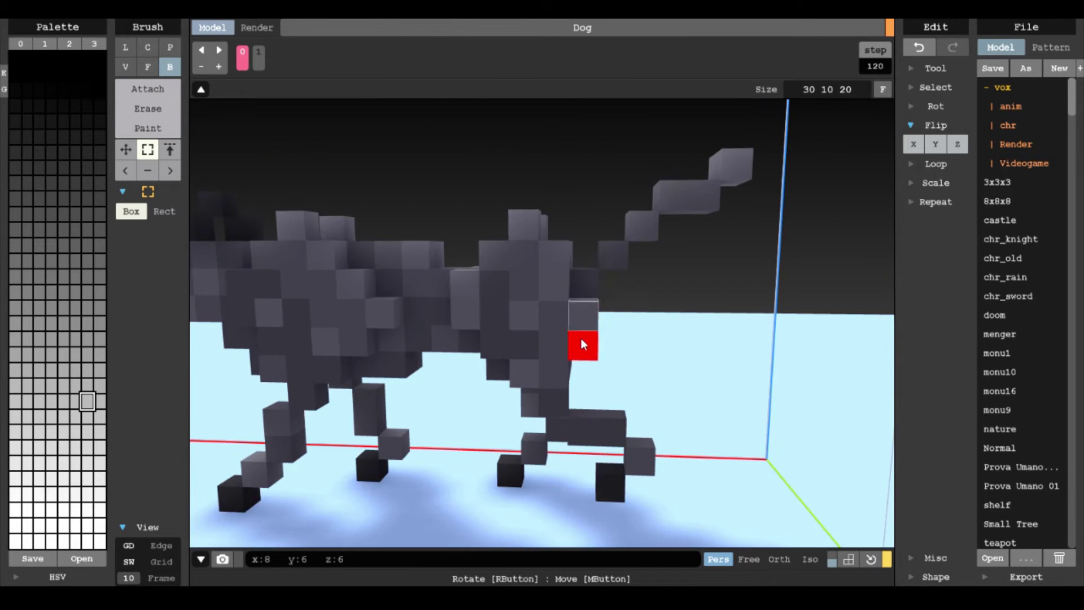
pyautogui.moveTo(655, 395)
pyautogui.mouseDown(button='right')
pyautogui.moveTo(541, 401)
pyautogui.moveTo(659, 406)
pyautogui.mouseUp(button='right')
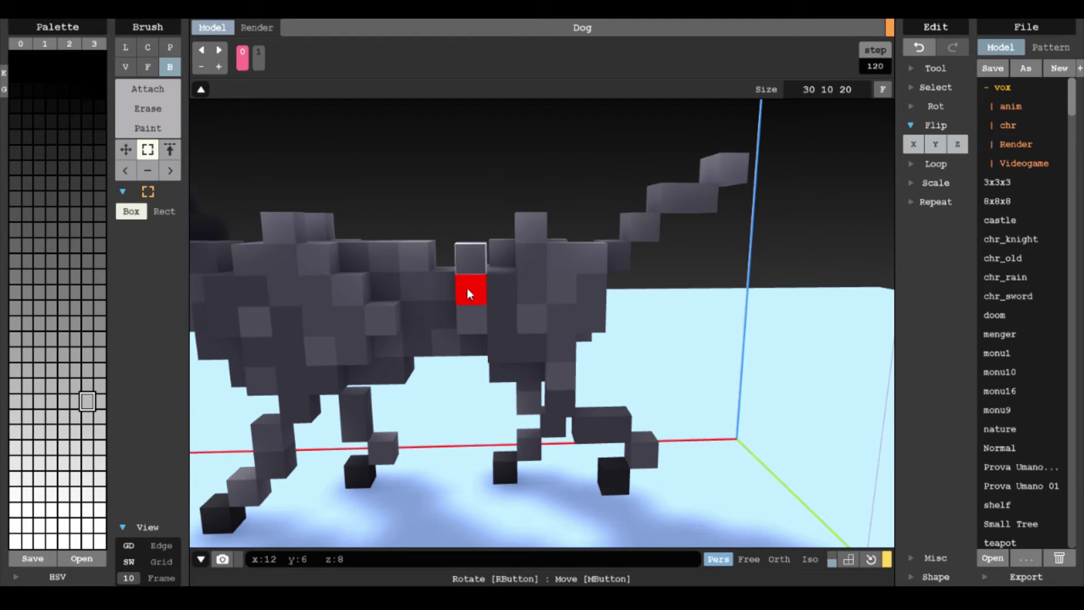
pyautogui.moveTo(533, 261); pyautogui.dragTo(500, 258, button='right')
# - Review the dog's body, tail and leg poses by switching between both frames from different sides
pyautogui.click(219, 50)
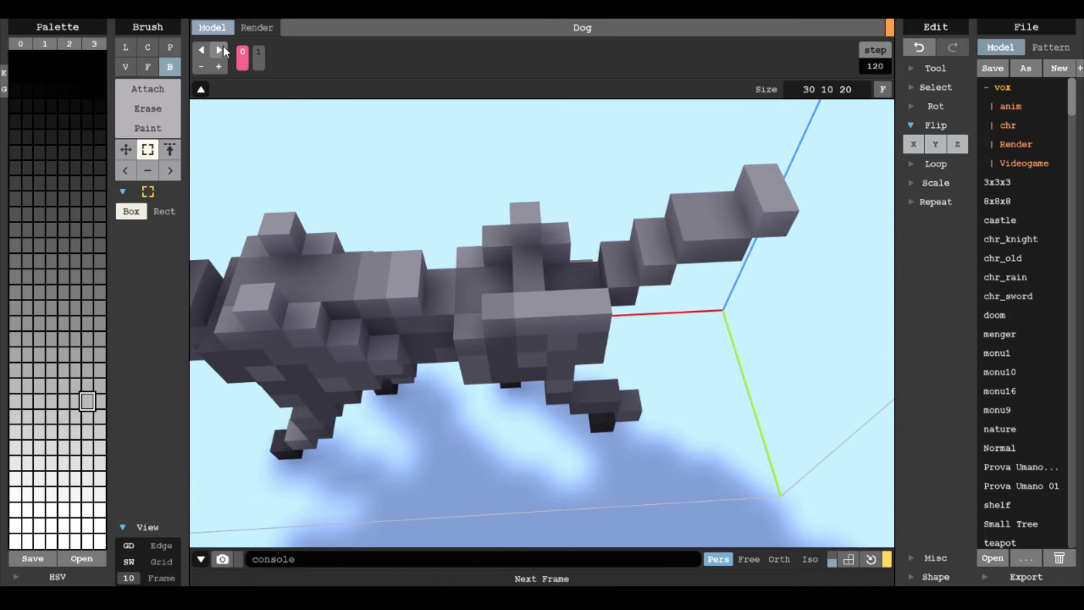
pyautogui.click(219, 51)
pyautogui.moveTo(428, 316); pyautogui.dragTo(581, 316, button='right')
pyautogui.moveTo(666, 320); pyautogui.dragTo(632, 316, button='right')
pyautogui.click(219, 51)
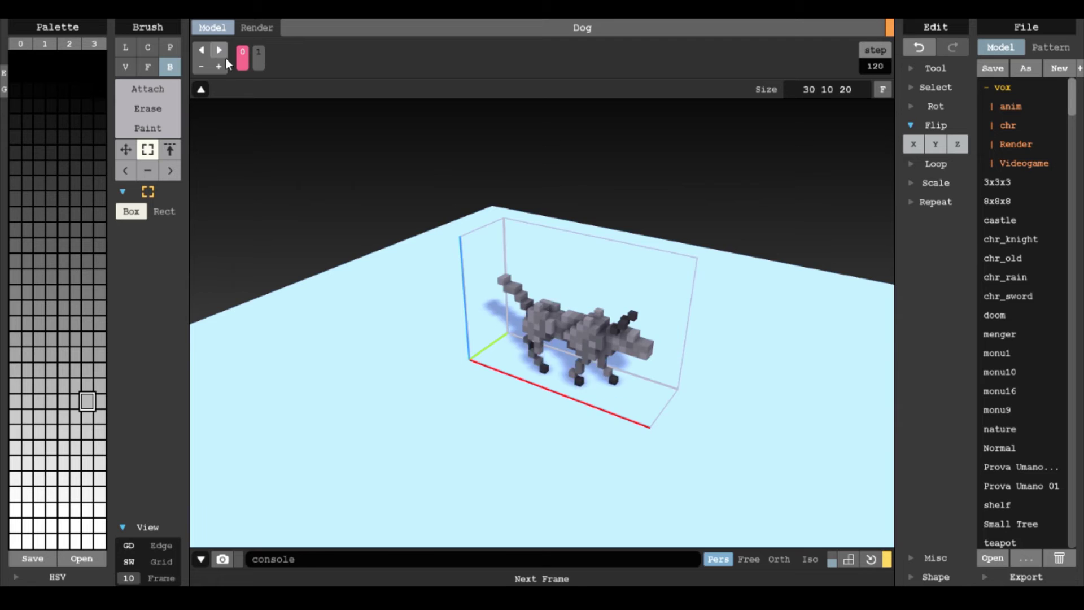
pyautogui.click(219, 49)
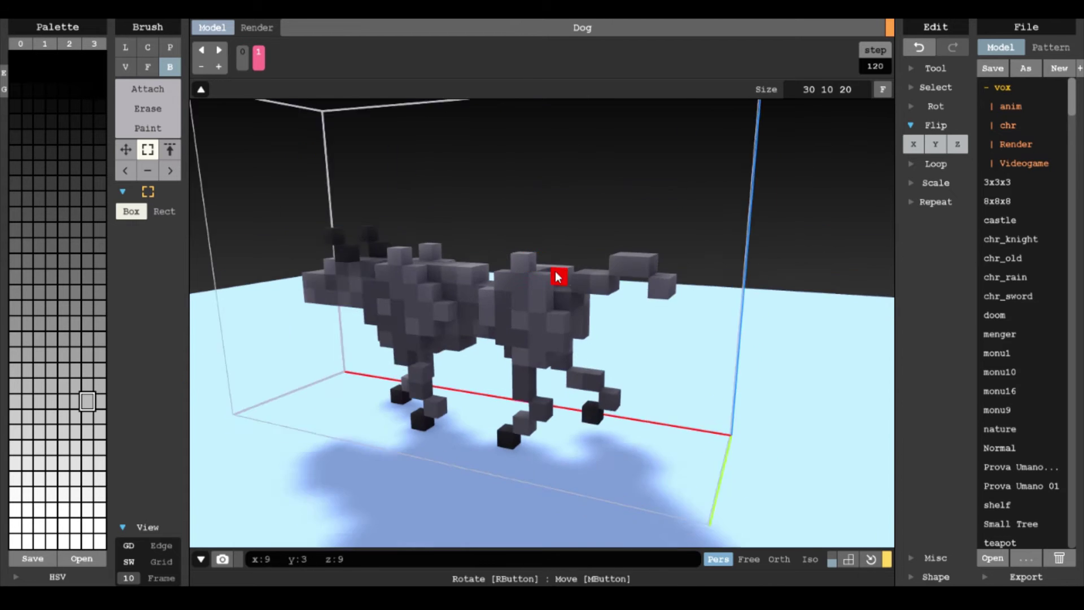
pyautogui.click(219, 50)
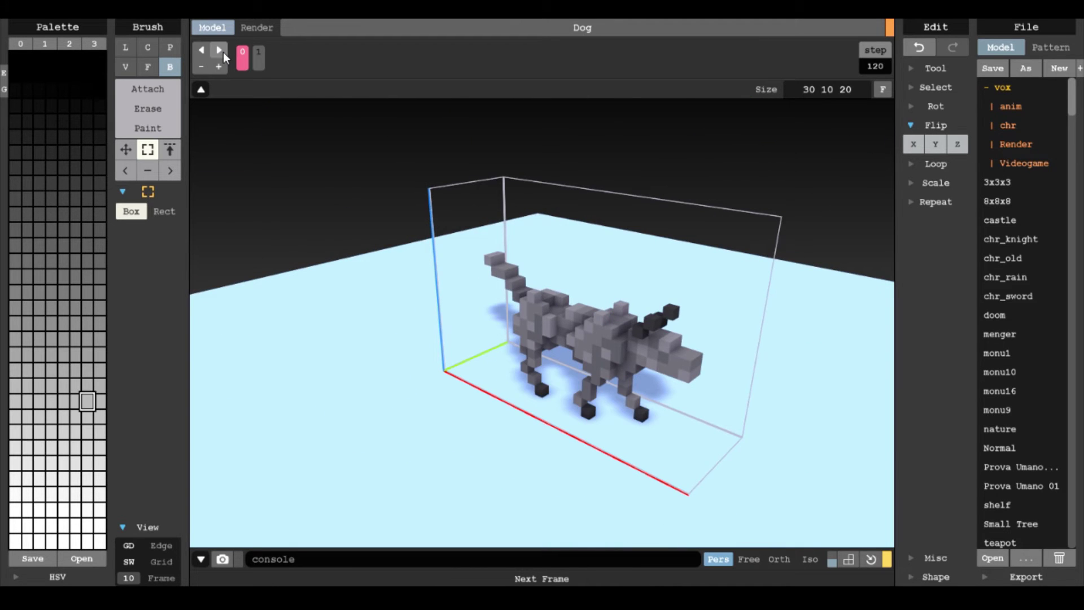
# - Lower the dog's head and ears by one voxel in the second frame and compare it with the first frame
pyautogui.scroll(-5, 814, 283)
pyautogui.click(217, 49)
pyautogui.click(218, 49)
pyautogui.scroll(5, 498, 261)
pyautogui.moveTo(584, 305); pyautogui.dragTo(498, 261)
pyautogui.moveTo(498, 261); pyautogui.dragTo(531, 282, button='right')
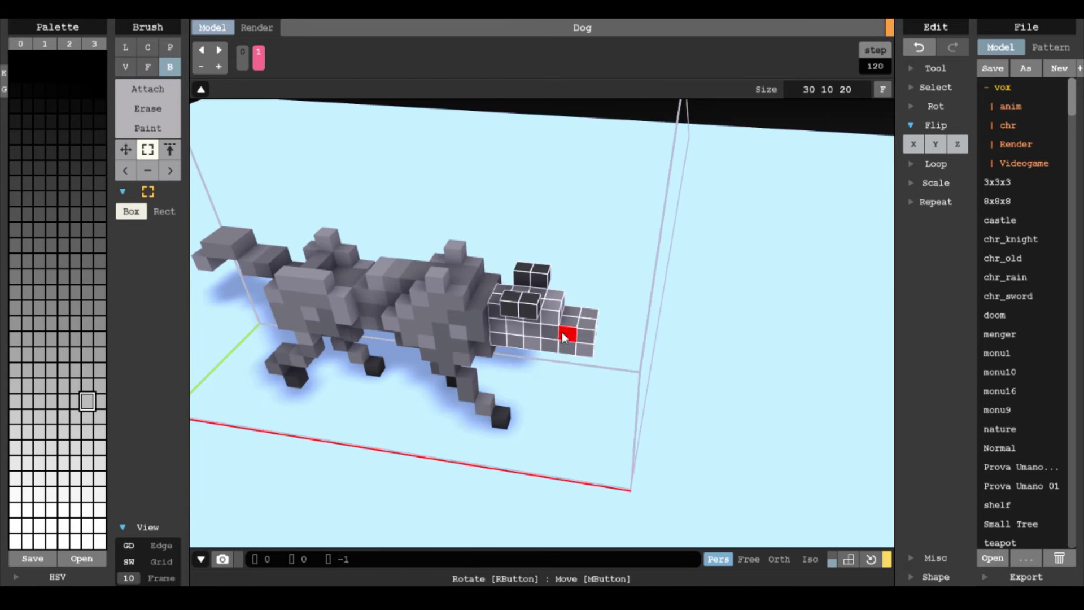
pyautogui.click(214, 49)
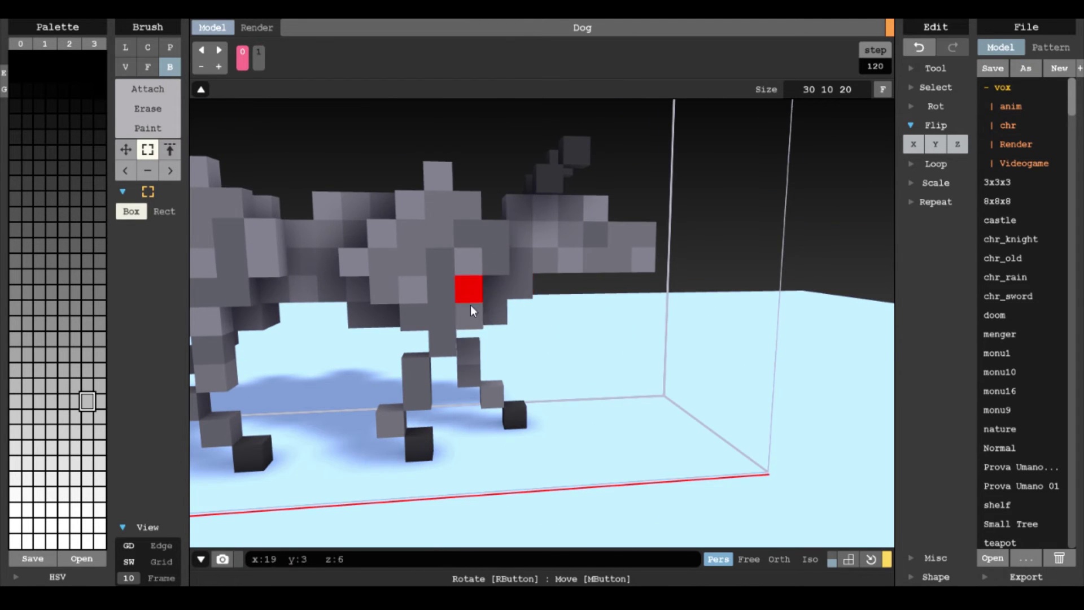
# - Reshape the near shoulder's voxels in the first frame to follow the front leg's pose, comparing both frames
pyautogui.click(494, 211)
pyautogui.click(438, 177)
pyautogui.click(411, 205)
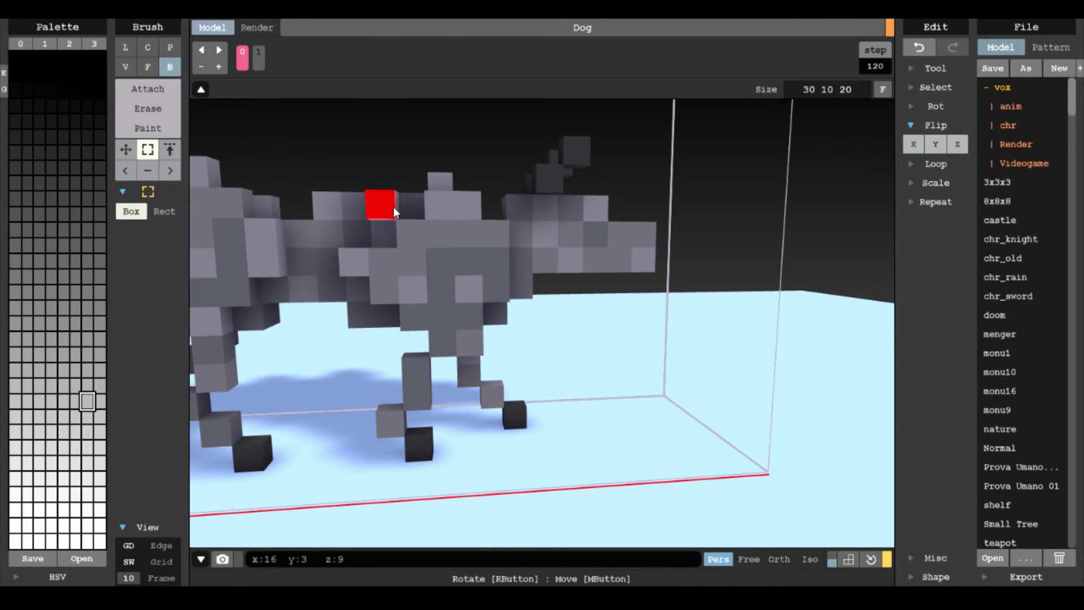
pyautogui.click(219, 51)
pyautogui.click(219, 51)
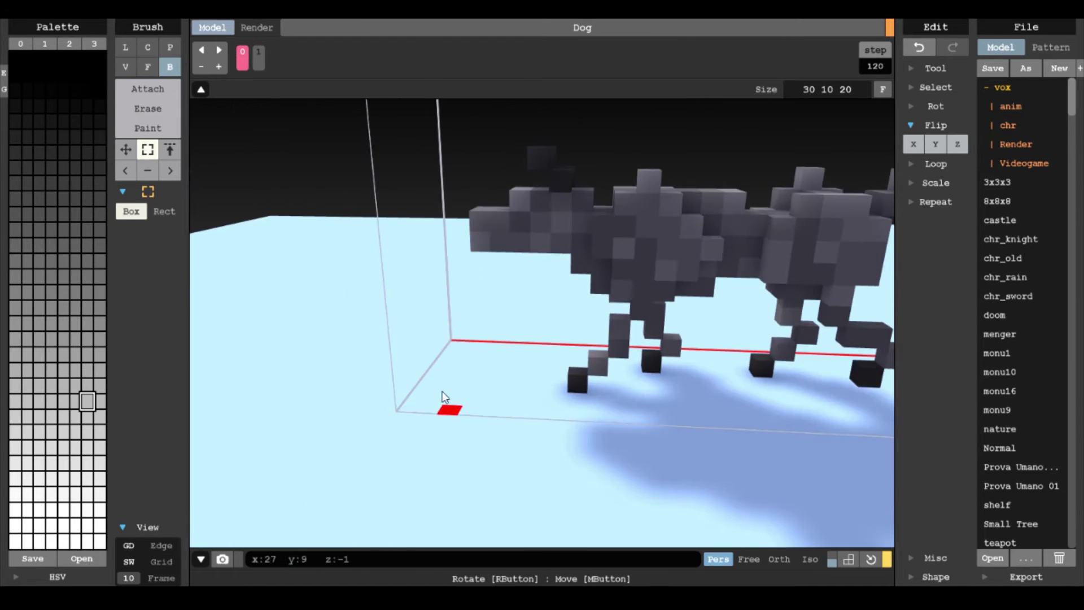
# - Shift the far shoulder's voxels one voxel toward the head in the second frame and compare both frames
pyautogui.click(219, 51)
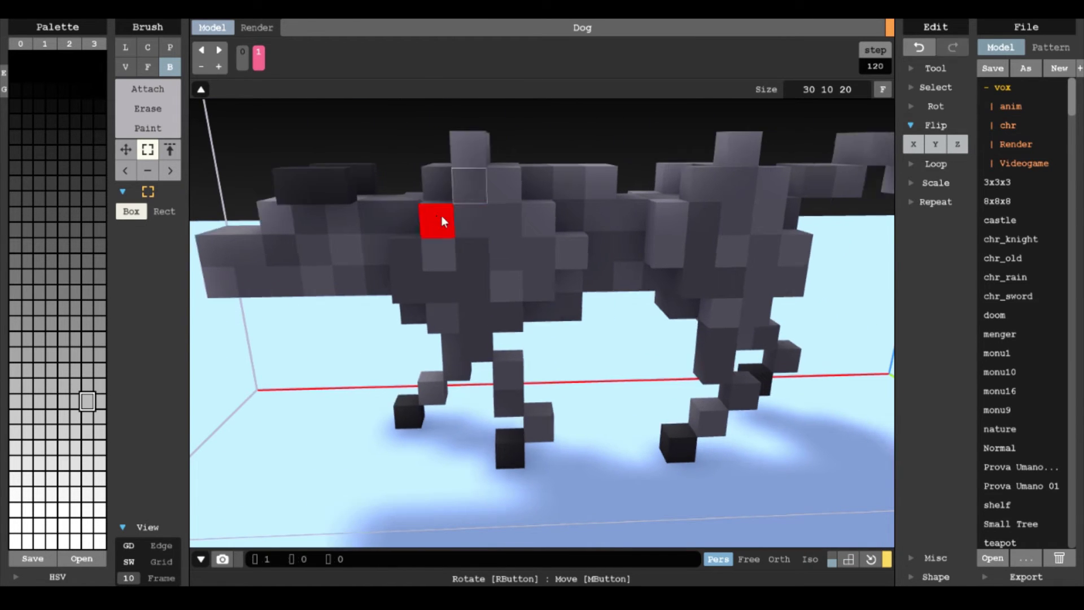
pyautogui.click(932, 87)
pyautogui.click(219, 51)
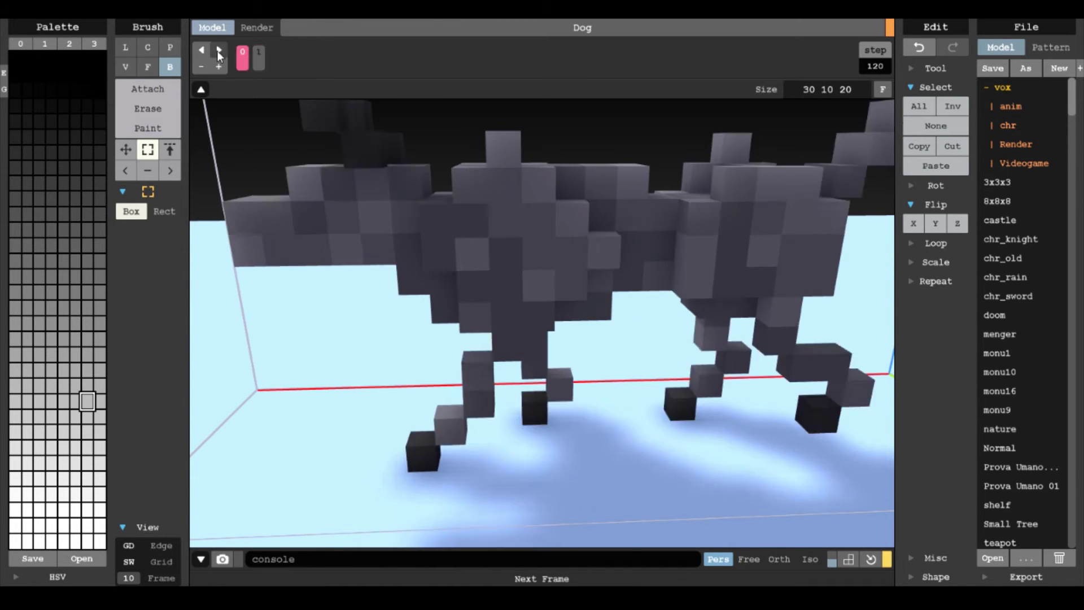
pyautogui.moveTo(452, 339); pyautogui.dragTo(621, 294, button='right')
pyautogui.click(219, 51)
pyautogui.moveTo(706, 316); pyautogui.dragTo(541, 383, button='right')
pyautogui.click(439, 292)
pyautogui.moveTo(621, 387); pyautogui.dragTo(593, 417, button='right')
pyautogui.scroll(-3, 592, 418)
pyautogui.click(218, 51)
pyautogui.moveTo(343, 141); pyautogui.dragTo(599, 310, button='right')
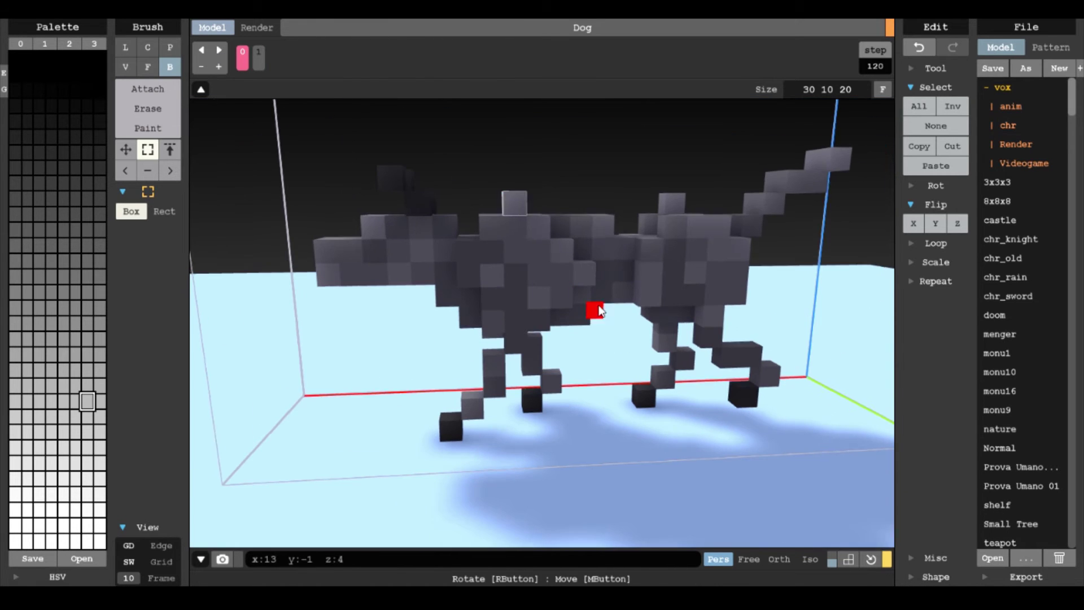
# - Rearrange the far shoulder's upper voxels in the second frame, raising the selected part by one voxel
pyautogui.click(543, 225)
pyautogui.moveTo(543, 225); pyautogui.dragTo(605, 274, button='right')
pyautogui.press('Right')
pyautogui.scroll(3, 592, 251)
pyautogui.click(221, 49)
pyautogui.click(221, 49)
pyautogui.moveTo(544, 198); pyautogui.dragTo(677, 237, button='right')
pyautogui.click(242, 56)
pyautogui.moveTo(541, 237); pyautogui.dragTo(395, 237, button='right')
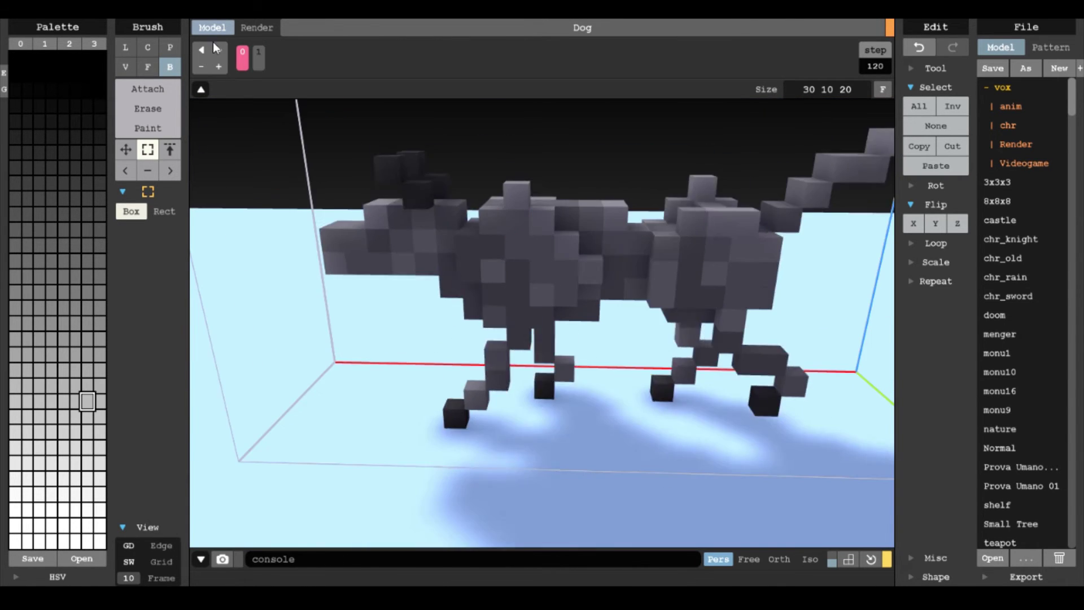
pyautogui.click(215, 49)
pyautogui.moveTo(486, 165); pyautogui.dragTo(486, 302, button='right')
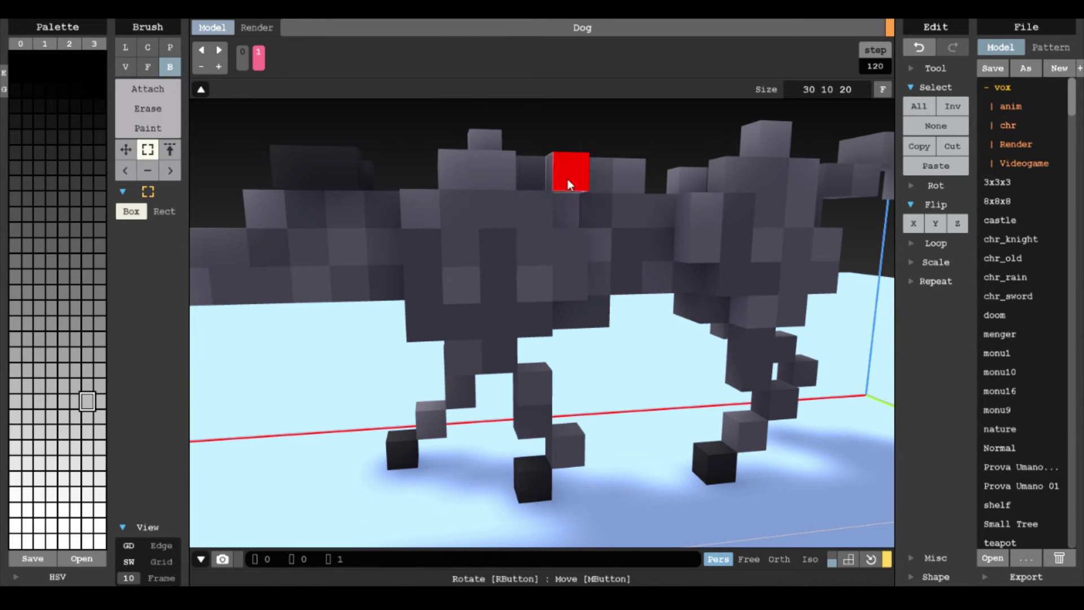
pyautogui.moveTo(567, 179); pyautogui.dragTo(577, 261, button='right')
# - Review the shoulder, head and leg poses by alternating repeatedly between the two frames
pyautogui.click(219, 51)
pyautogui.click(219, 51)
pyautogui.click(219, 50)
pyautogui.click(219, 51)
pyautogui.click(220, 51)
pyautogui.click(219, 51)
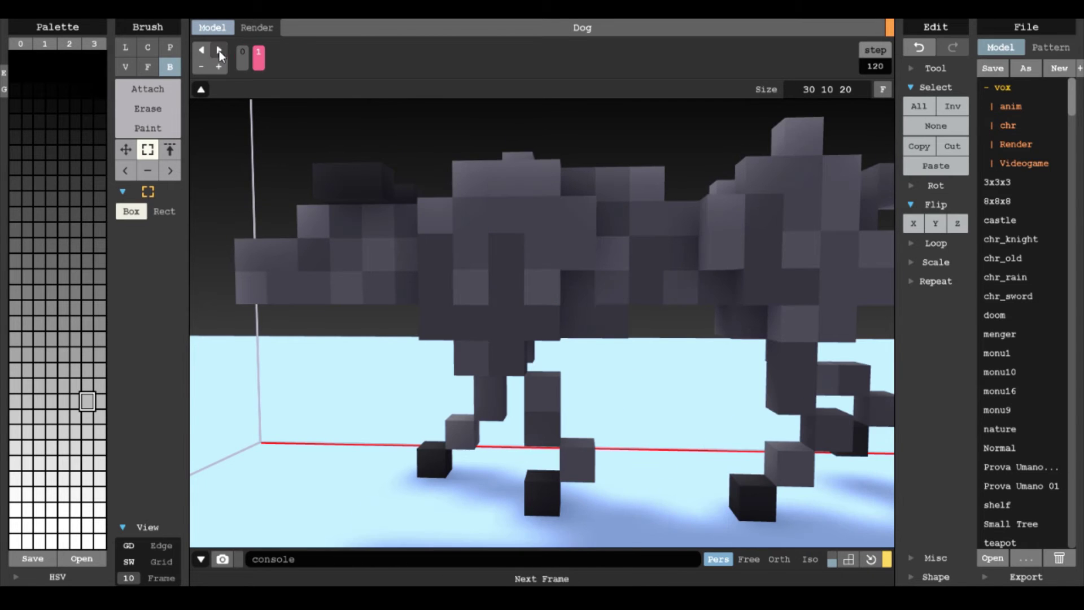
pyautogui.click(220, 51)
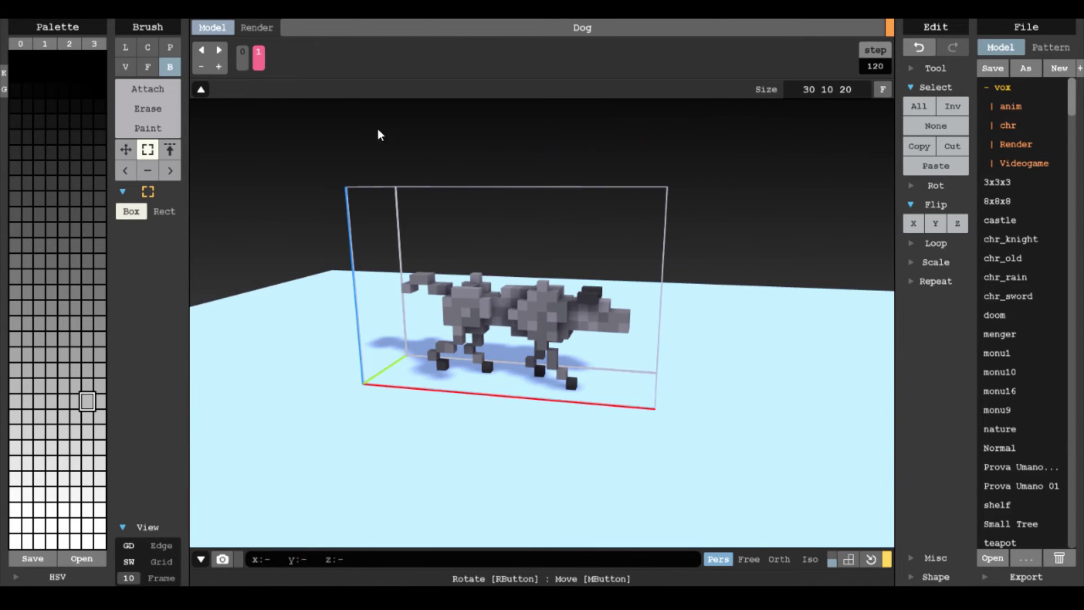
# - Resize the model volume to 100 100 100 and browse the other palettes
pyautogui.click(219, 51)
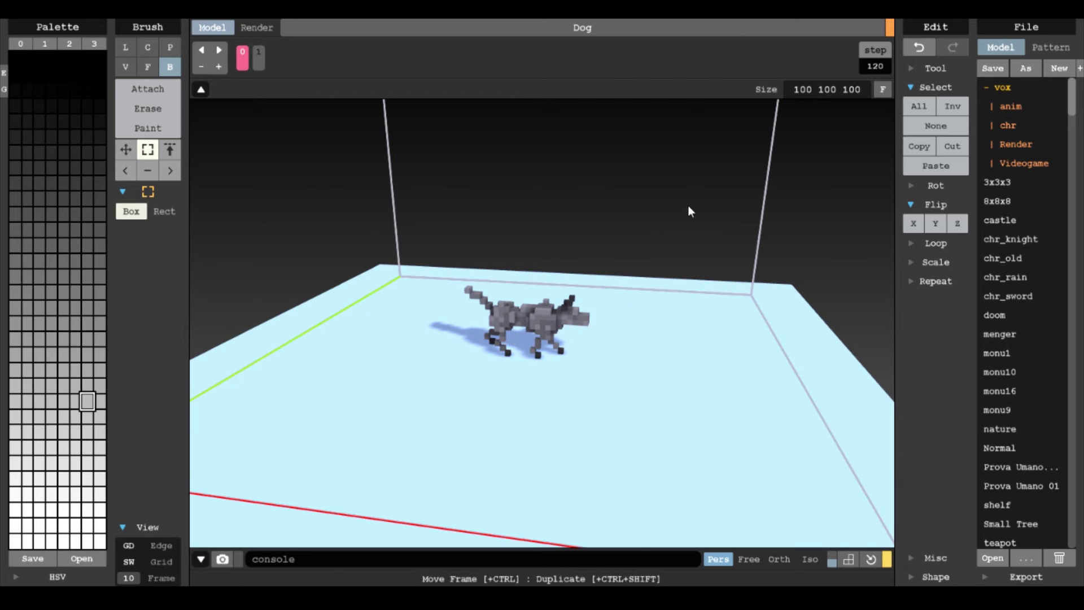
pyautogui.click(92, 43)
pyautogui.click(47, 42)
pyautogui.click(93, 43)
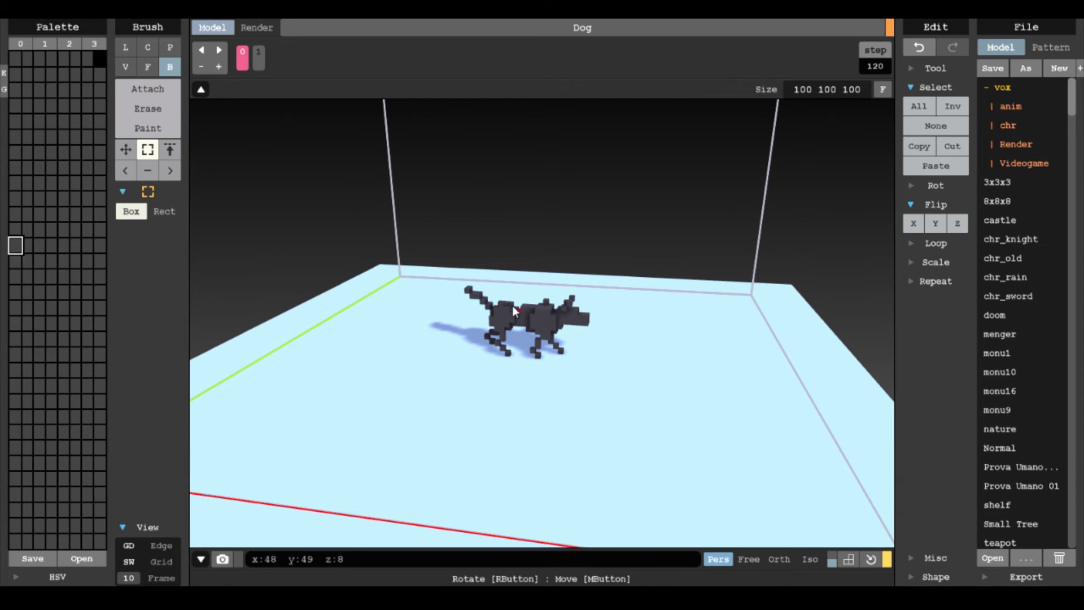
# - Create a dark-to-light green gradient row in the palette and set the swatch below it to brown 125 56 0
pyautogui.click(56, 576)
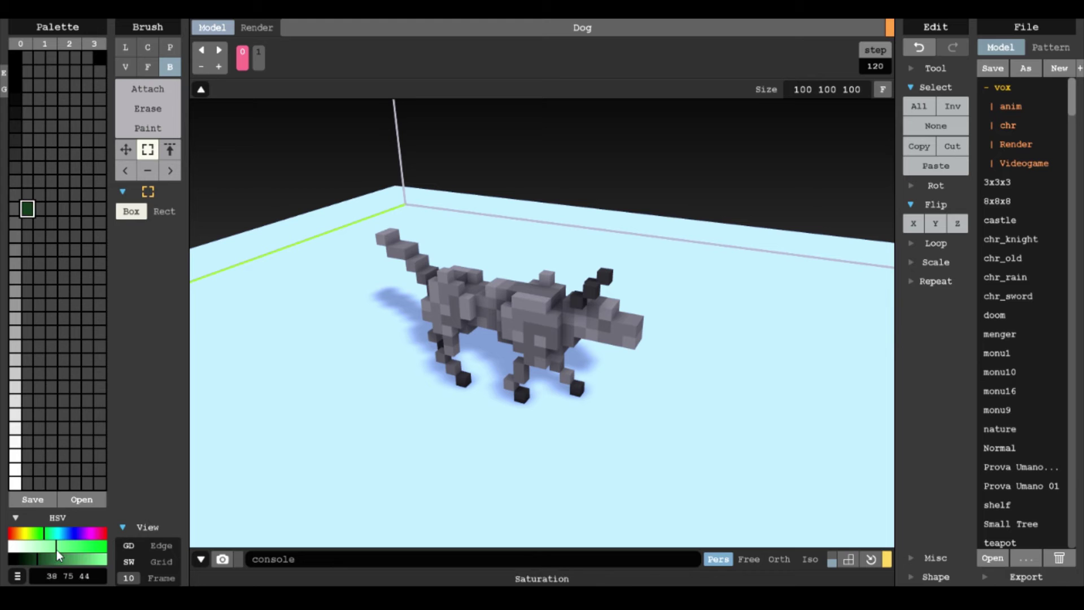
pyautogui.click(27, 223)
pyautogui.moveTo(27, 209)
pyautogui.keyDown('alt'); pyautogui.keyDown('shift'); pyautogui.mouseDown()
pyautogui.moveTo(99, 209)
pyautogui.moveTo(27, 222)
pyautogui.mouseUp(); pyautogui.keyUp('shift'); pyautogui.keyUp('alt')
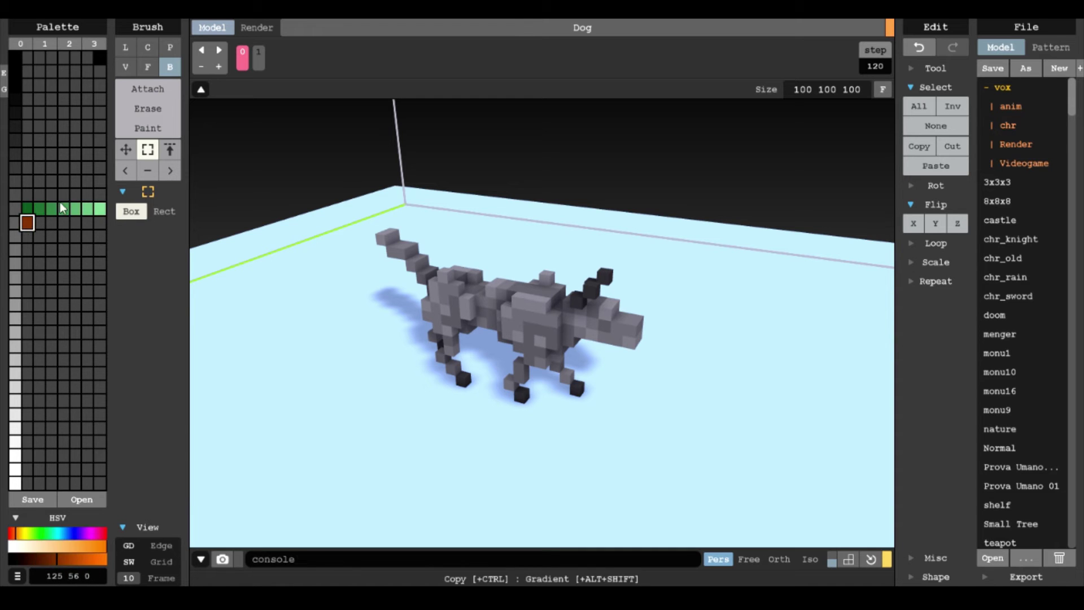
# - Complete the brown gradient row in the palette and add a light-blue gradient row ending in 207 238 255
pyautogui.click(28, 236)
pyautogui.click(57, 517)
pyautogui.click(59, 577)
pyautogui.click(67, 533)
pyautogui.click(26, 545)
pyautogui.moveTo(67, 558); pyautogui.dragTo(112, 559)
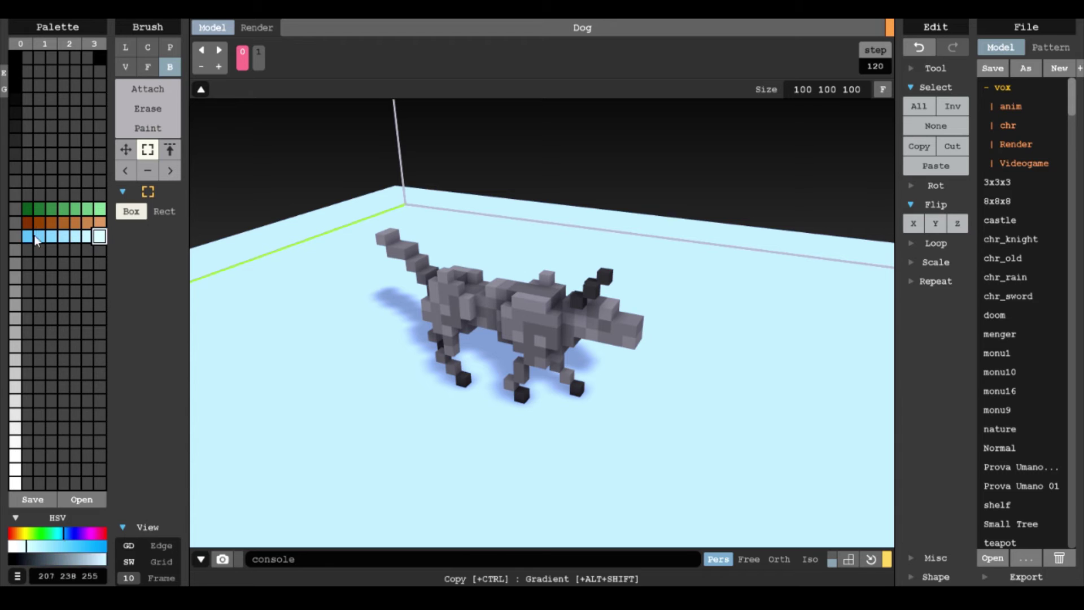
pyautogui.click(62, 239)
# - Raise the dog above the floor in both frames and build a brown ground block with a green top beneath it
pyautogui.scroll(-4, 542, 321)
pyautogui.moveTo(621, 316); pyautogui.dragTo(598, 344, button='right')
pyautogui.keyDown('ctrl'); pyautogui.moveTo(553, 333); pyautogui.dragTo(553, 299); pyautogui.keyUp('ctrl')
pyautogui.click(219, 51)
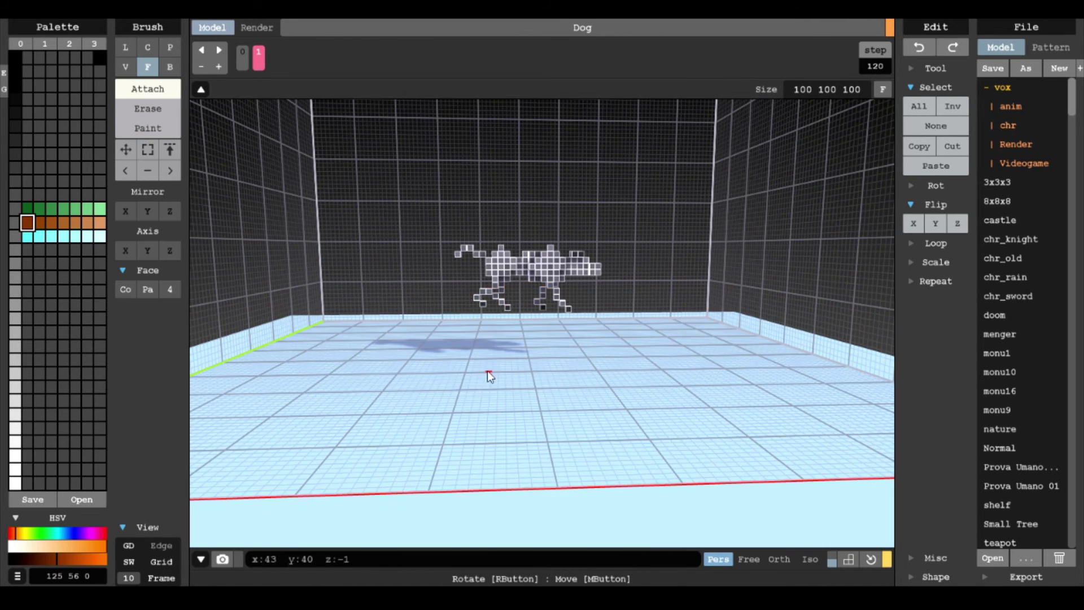
pyautogui.click(88, 224)
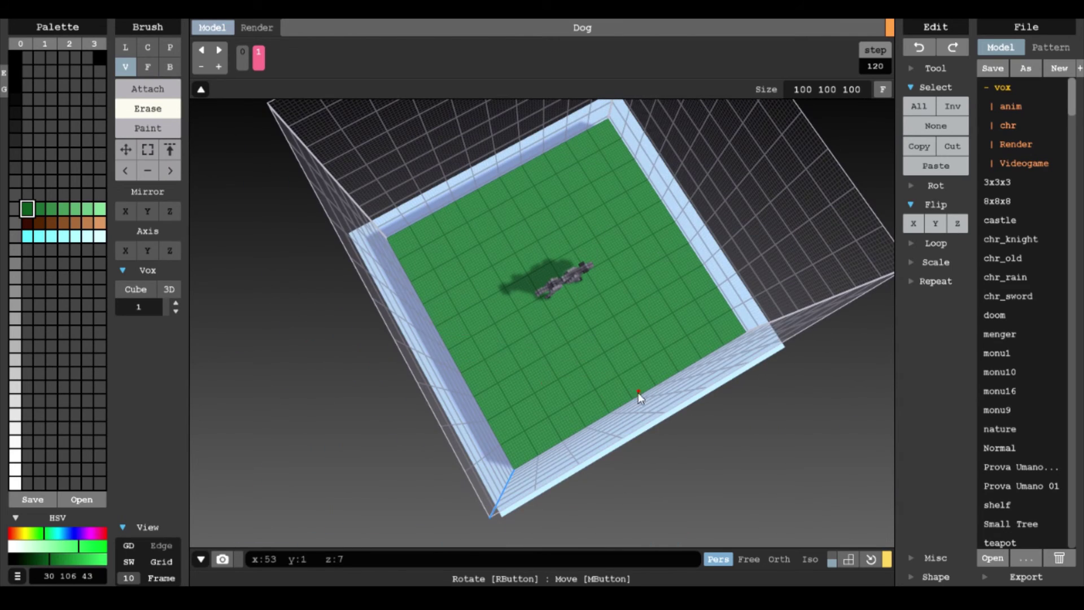
# - Try several erased curves across a corner of the green ground, undoing each of them
pyautogui.moveTo(638, 391); pyautogui.dragTo(433, 346)
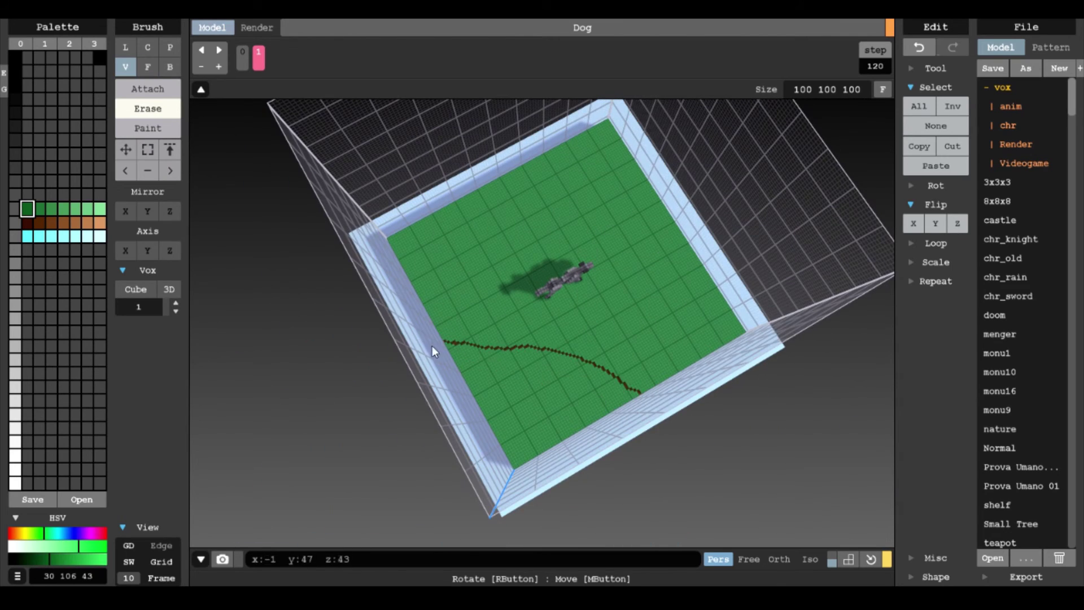
pyautogui.moveTo(433, 346); pyautogui.dragTo(442, 344, button='right')
pyautogui.scroll(3, 442, 344)
pyautogui.hotkey('ctrl', 'z')
pyautogui.moveTo(573, 454); pyautogui.dragTo(416, 175)
pyautogui.moveTo(429, 160)
pyautogui.mouseDown(button='right')
pyautogui.moveTo(552, 305)
pyautogui.moveTo(658, 374)
pyautogui.moveTo(602, 408)
pyautogui.moveTo(614, 317)
pyautogui.moveTo(570, 333)
pyautogui.mouseUp(button='right')
pyautogui.hotkey('ctrl', 'z')
pyautogui.moveTo(811, 309); pyautogui.dragTo(458, 358)
pyautogui.scroll(-3, 550, 349)
pyautogui.moveTo(509, 377)
pyautogui.mouseDown(button='right')
pyautogui.moveTo(551, 350)
pyautogui.moveTo(700, 367)
pyautogui.mouseUp(button='right')
pyautogui.hotkey('ctrl', 'z')
pyautogui.moveTo(701, 366); pyautogui.dragTo(507, 334)
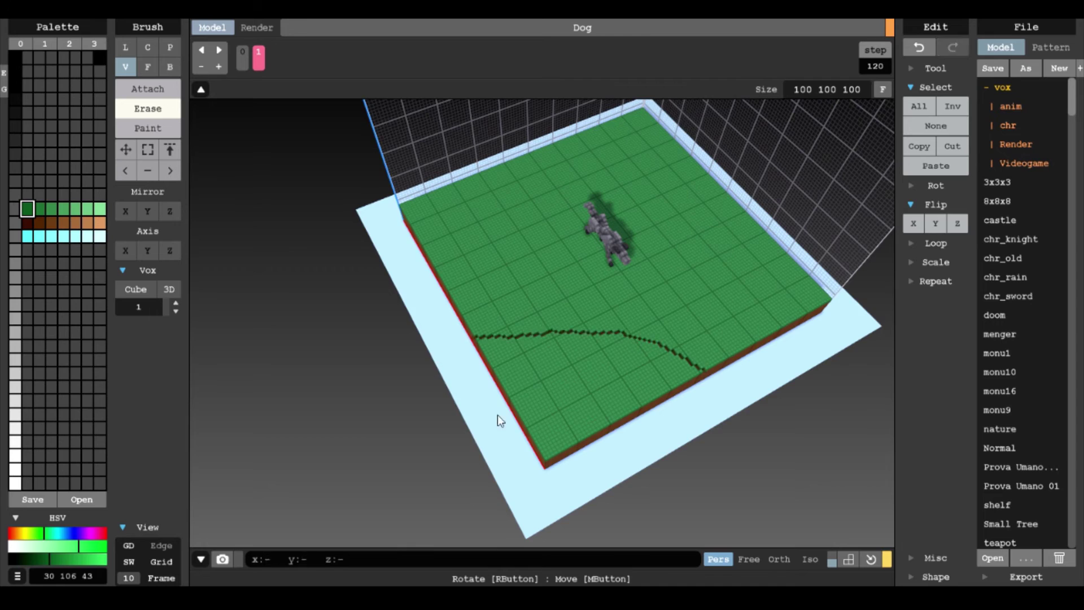
pyautogui.hotkey('ctrl', 'z')
pyautogui.moveTo(497, 414); pyautogui.dragTo(686, 404, button='right')
pyautogui.hotkey('ctrl', 'z')
pyautogui.moveTo(560, 371); pyautogui.dragTo(656, 441, button='right')
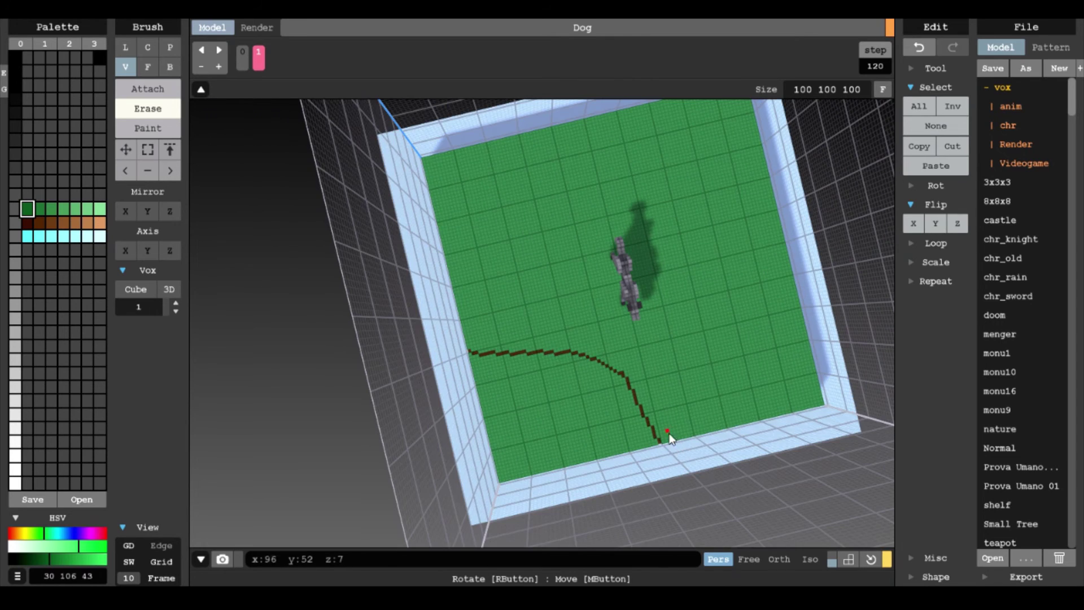
pyautogui.hotkey('ctrl', 'z')
# - Erase a curved line across the ground's corner and lower the cut-off area to form a brown basin
pyautogui.moveTo(469, 339); pyautogui.dragTo(694, 436)
pyautogui.moveTo(669, 434); pyautogui.dragTo(615, 359, button='right')
pyautogui.press('f')
pyautogui.click(581, 361)
pyautogui.hotkey('ctrl', 'z')
pyautogui.moveTo(581, 359); pyautogui.dragTo(574, 364)
# - Add a dark green gradient row to the palette and try scattering dark green stalks (12 46 18) over the basin floor
pyautogui.click(87, 209)
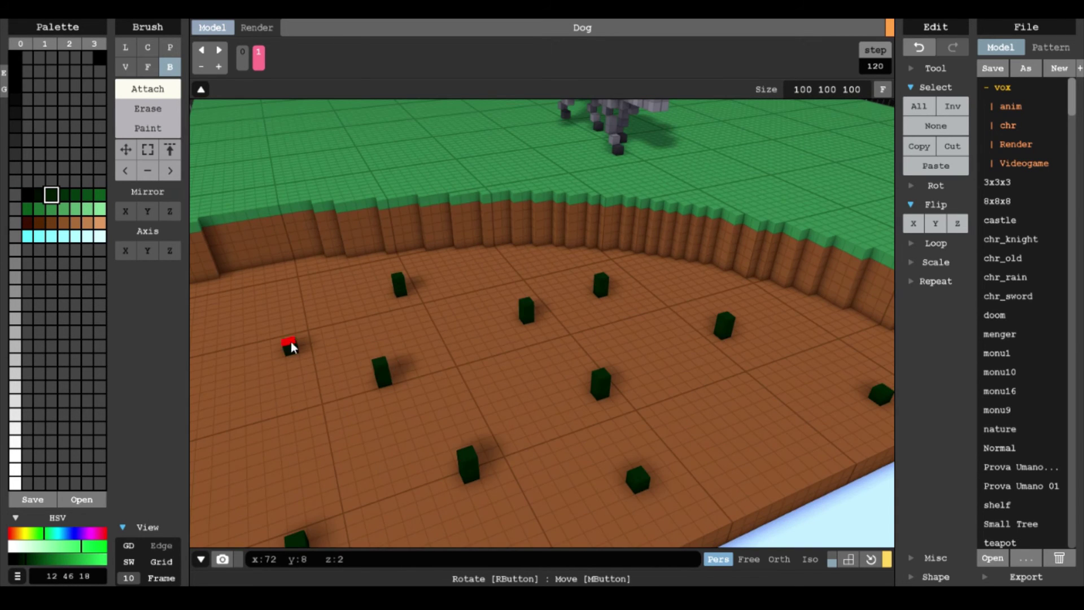
pyautogui.click(290, 346)
pyautogui.moveTo(553, 298); pyautogui.dragTo(412, 232, button='middle')
pyautogui.moveTo(305, 336); pyautogui.dragTo(454, 334, button='middle')
pyautogui.hotkey('ctrl', 'z')
pyautogui.hotkey('ctrl', 'z')
pyautogui.hotkey('ctrl', 'z')
pyautogui.hotkey('ctrl', 'z')
pyautogui.hotkey('ctrl', 'z')
pyautogui.hotkey('ctrl', 'z')
pyautogui.hotkey('ctrl', 'z')
pyautogui.hotkey('ctrl', 'z')
pyautogui.hotkey('ctrl', 'z')
pyautogui.hotkey('ctrl', 'z')
pyautogui.hotkey('ctrl', 'z')
pyautogui.hotkey('ctrl', 'z')
pyautogui.hotkey('ctrl', 'z')
pyautogui.hotkey('ctrl', 'z')
pyautogui.hotkey('ctrl', 'z')
pyautogui.hotkey('ctrl', 'z')
# - Build three clusters of dark green voxel stalks of varying height on the basin floor
pyautogui.click(759, 287)
pyautogui.click(760, 278)
pyautogui.click(779, 266)
pyautogui.click(742, 268)
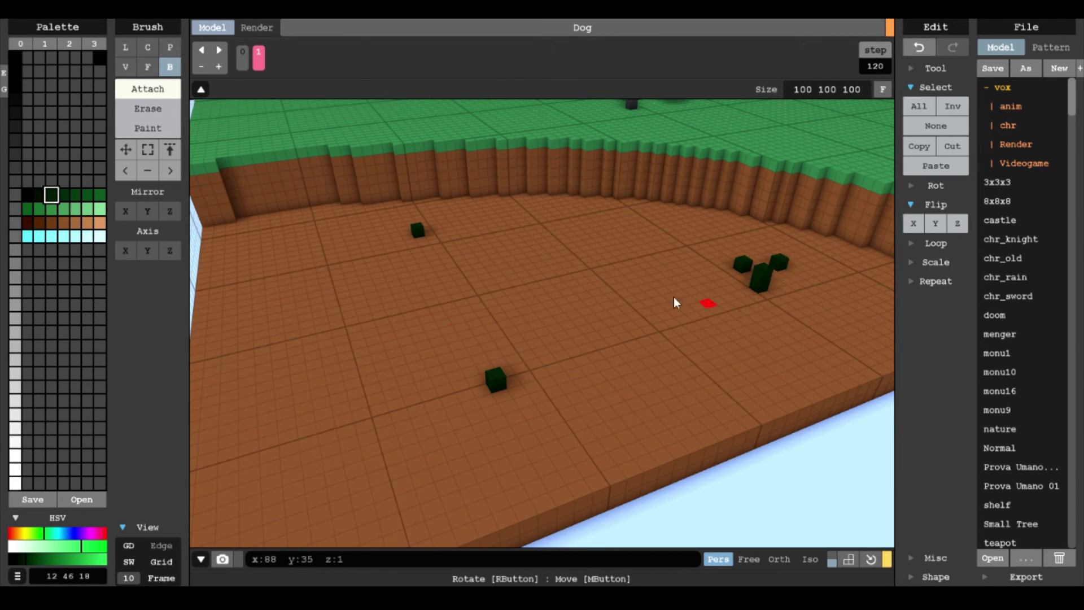
pyautogui.scroll(-3, 498, 340)
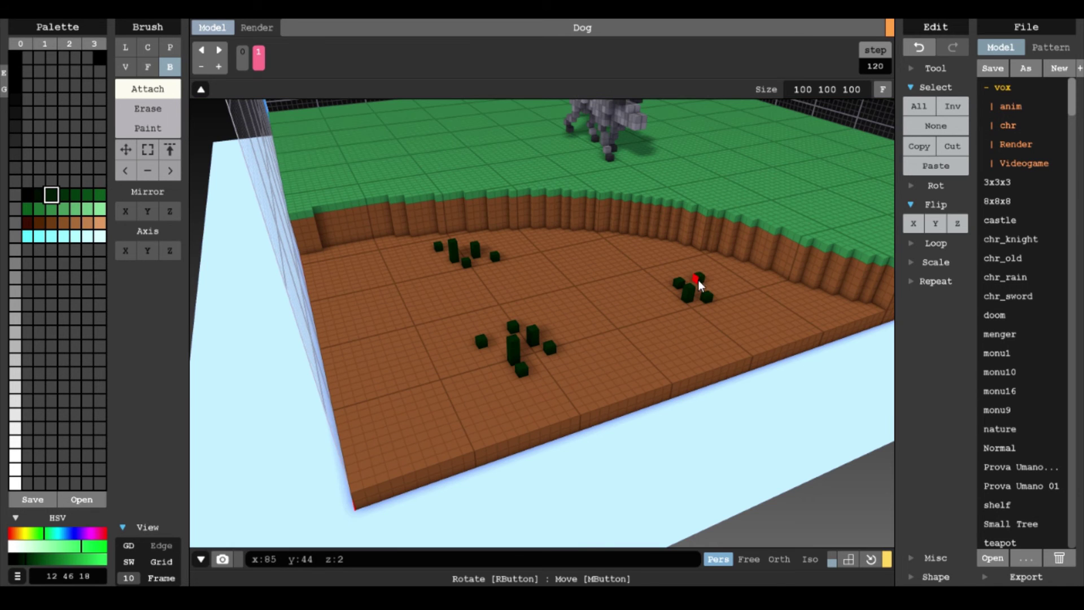
pyautogui.hotkey('ctrl', 'z')
# - Cover the basin floor with a water layer in light cyan 139 245 245
pyautogui.scroll(-3, 573, 254)
pyautogui.click(50, 236)
pyautogui.click(147, 67)
pyautogui.moveTo(491, 353); pyautogui.dragTo(491, 334)
pyautogui.moveTo(491, 334)
pyautogui.mouseDown(button='right')
pyautogui.moveTo(499, 374)
pyautogui.moveTo(597, 367)
pyautogui.mouseUp(button='right')
pyautogui.scroll(4, 499, 374)
pyautogui.scroll(3, 631, 408)
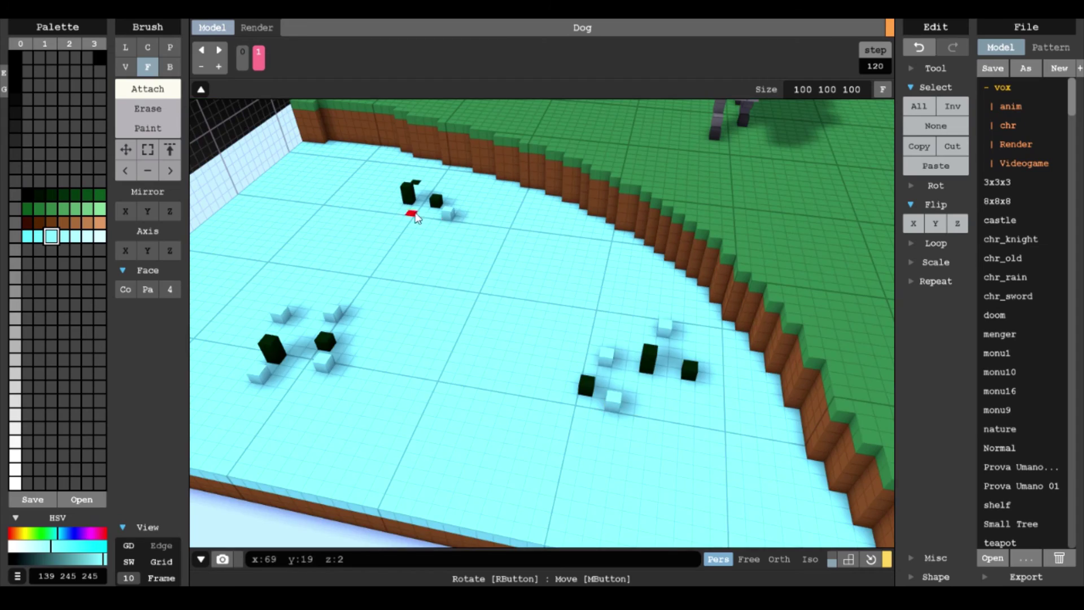
# - Top the short dark green stalks in the water with light cyan voxels
pyautogui.click(414, 214)
pyautogui.click(690, 366)
pyautogui.click(587, 379)
pyautogui.click(324, 339)
pyautogui.moveTo(435, 197); pyautogui.dragTo(496, 226, button='right')
pyautogui.click(404, 232)
# - Repaint the ground's entire green top surface with the darker green 47 125 60
pyautogui.scroll(-5, 561, 317)
pyautogui.moveTo(561, 317)
pyautogui.mouseDown(button='right')
pyautogui.moveTo(571, 289)
pyautogui.moveTo(451, 293)
pyautogui.mouseUp(button='right')
pyautogui.click(64, 195)
pyautogui.moveTo(395, 254); pyautogui.dragTo(564, 282, button='right')
pyautogui.scroll(5, 508, 283)
pyautogui.hotkey('ctrl', 'z')
pyautogui.click(38, 208)
pyautogui.click(158, 129)
pyautogui.click(643, 364)
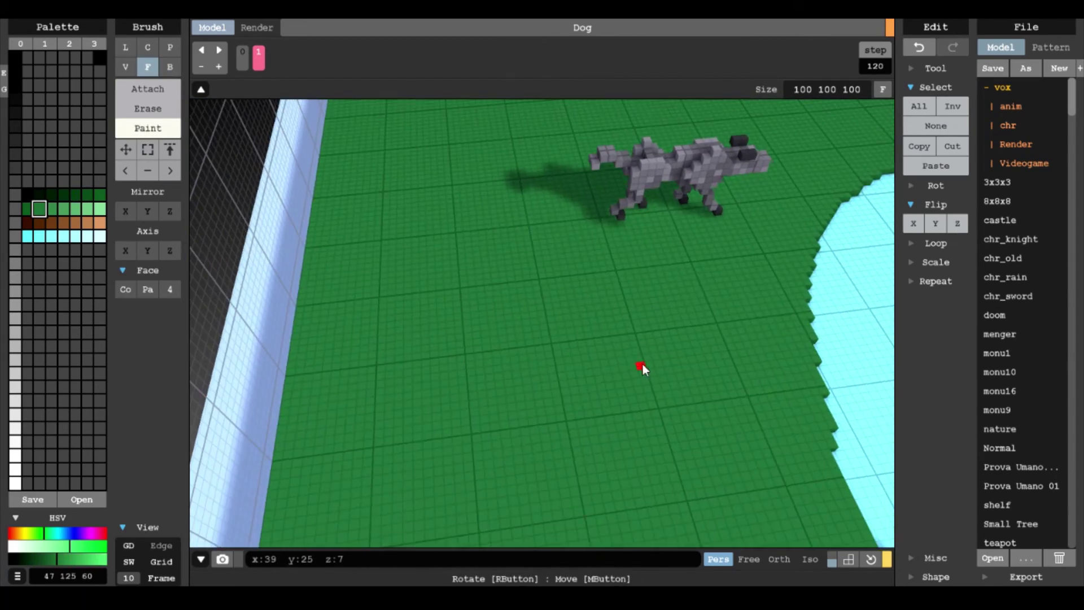
pyautogui.hotkey('ctrl', 'z')
pyautogui.hotkey('ctrl', 'y')
# - Place a cluster of dark green stalks (17 61 24) on the grass near the corner behind the dog
pyautogui.scroll(-4, 648, 385)
pyautogui.moveTo(648, 385); pyautogui.dragTo(602, 344, button='right')
pyautogui.scroll(5, 601, 344)
pyautogui.click(63, 195)
pyautogui.click(148, 89)
pyautogui.click(169, 67)
pyautogui.click(512, 353)
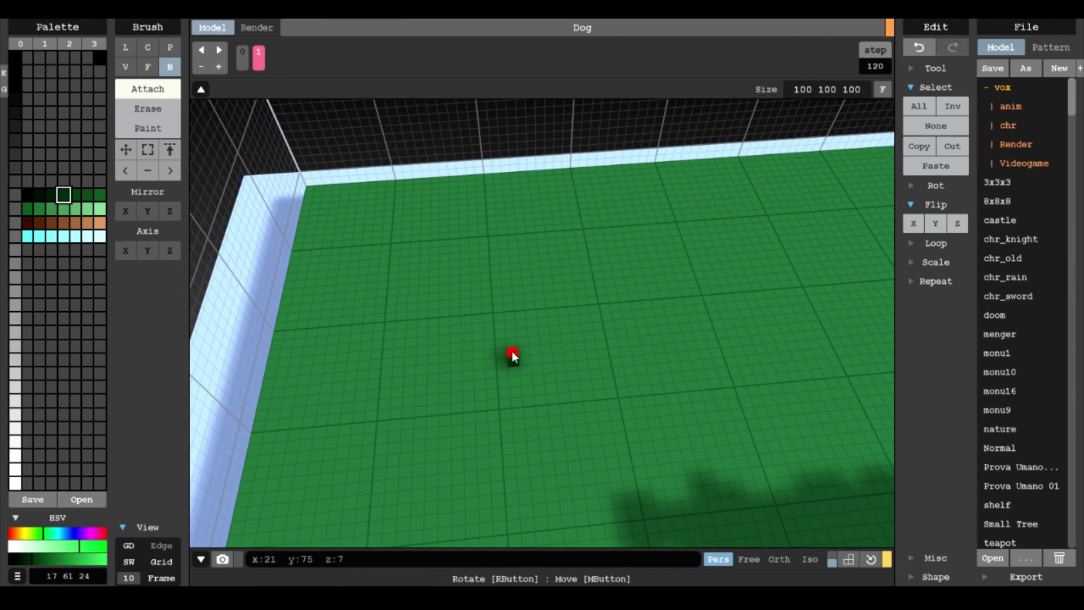
pyautogui.moveTo(512, 351); pyautogui.dragTo(503, 366)
pyautogui.scroll(2, 503, 366)
pyautogui.moveTo(599, 339); pyautogui.dragTo(488, 368, button='right')
pyautogui.scroll(-5, 487, 368)
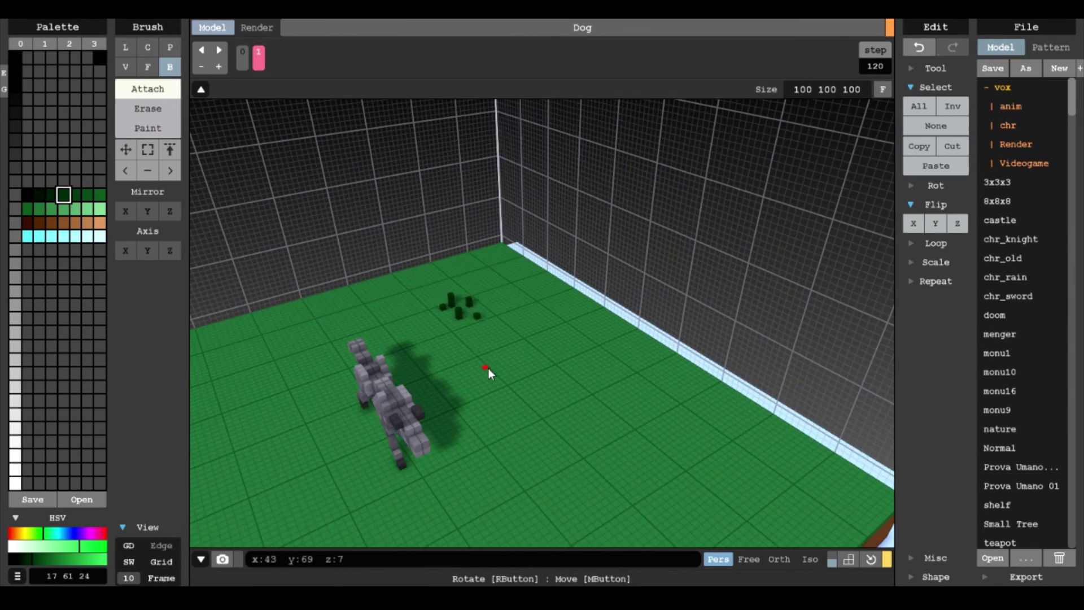
# - Undo the last three voxels of the grass cluster and place dark green voxels there again
pyautogui.hotkey('ctrl', 'z')
pyautogui.hotkey('ctrl', 'z')
pyautogui.hotkey('ctrl', 'z')
pyautogui.scroll(5, 488, 368)
pyautogui.click(367, 292)
pyautogui.click(403, 300)
# - Place dark green stalks in two more spots on the grass, near the far edge and the open corner of the ground
pyautogui.scroll(-3, 403, 300)
pyautogui.click(659, 421)
pyautogui.click(658, 413)
pyautogui.click(674, 427)
pyautogui.moveTo(674, 427); pyautogui.dragTo(406, 271, button='middle')
pyautogui.click(348, 349)
pyautogui.click(346, 338)
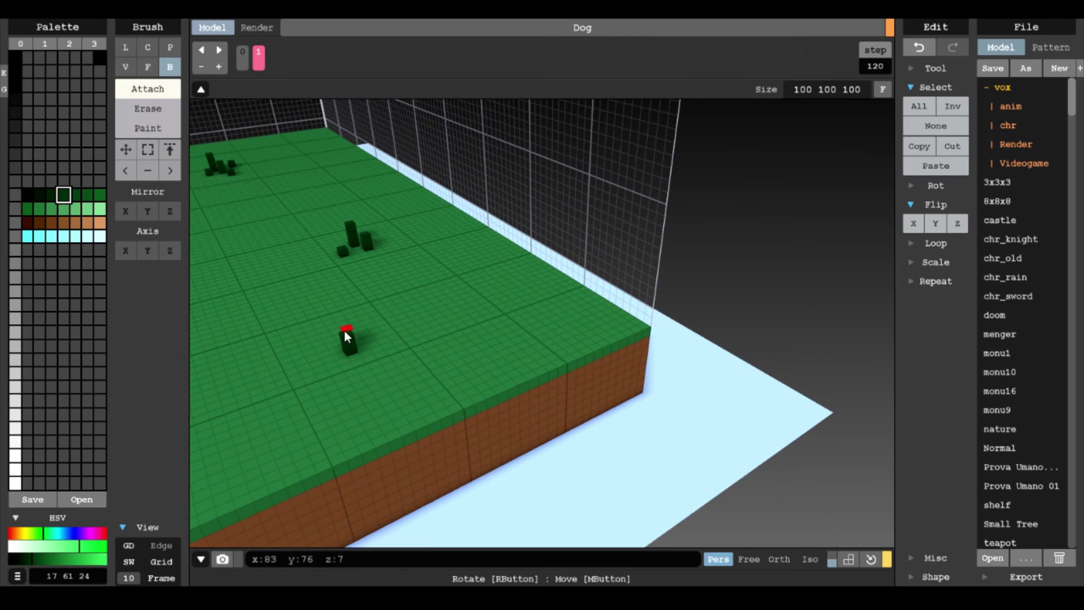
# - Finish the corner clump and place another small group of dark green stalks on the grass beside the dog
pyautogui.click(565, 327)
pyautogui.moveTo(565, 327); pyautogui.dragTo(658, 409, button='right')
pyautogui.moveTo(658, 408); pyautogui.dragTo(463, 339, button='middle')
pyautogui.scroll(-3, 509, 320)
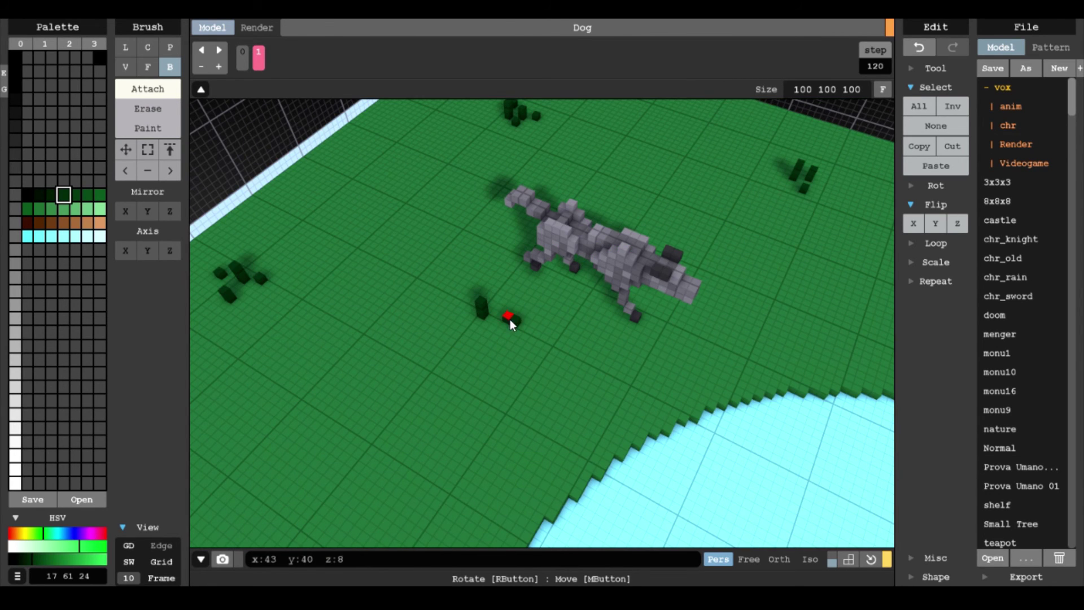
pyautogui.moveTo(551, 365); pyautogui.dragTo(491, 267, button='right')
# - Copy the dark green grass clumps from frame 1 into frame 0 using a rectangular selection
pyautogui.click(242, 56)
pyautogui.moveTo(282, 187); pyautogui.dragTo(441, 339, button='right')
pyautogui.click(147, 149)
pyautogui.click(258, 56)
pyautogui.hotkey('ctrl', 'z')
pyautogui.moveTo(324, 220); pyautogui.dragTo(815, 309)
pyautogui.moveTo(815, 309); pyautogui.dragTo(564, 237, button='right')
pyautogui.click(164, 211)
pyautogui.moveTo(532, 191); pyautogui.dragTo(636, 206, button='middle')
pyautogui.click(242, 59)
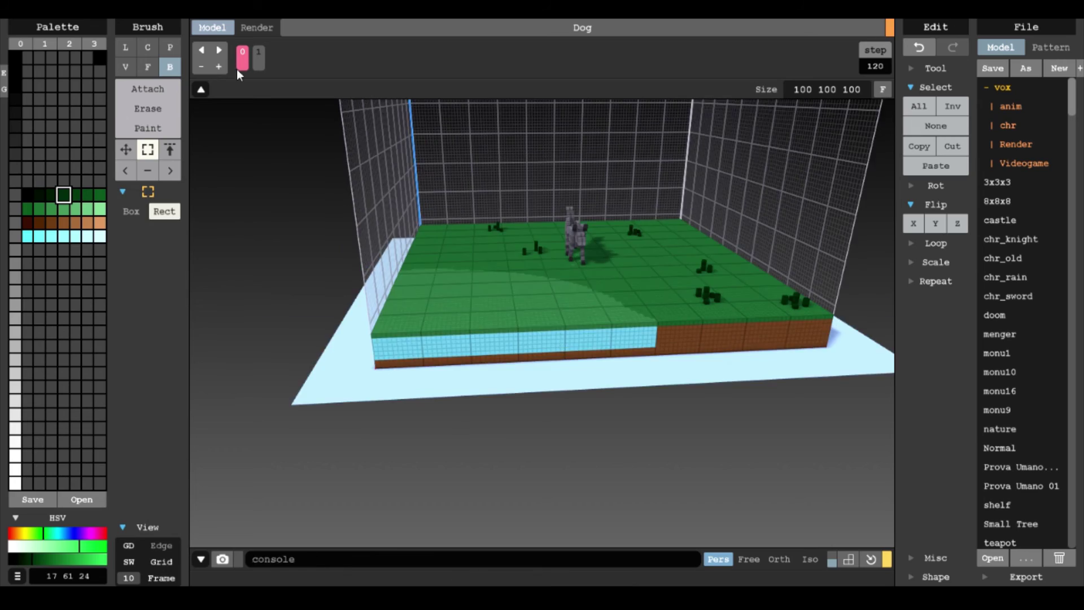
# - Erase the light green layer covering the pond in frame 0 with the Face brush
pyautogui.click(148, 67)
pyautogui.click(148, 108)
pyautogui.moveTo(395, 198); pyautogui.dragTo(493, 243, button='right')
pyautogui.scroll(5, 493, 243)
# - Pick the green 47 125 60 from the ground and paint the grass surface with it using the Face brush
pyautogui.click(148, 128)
pyautogui.hotkey('ctrl', 'z')
pyautogui.keyDown('alt'); pyautogui.click(721, 303); pyautogui.keyUp('alt')
pyautogui.click(459, 252)
pyautogui.moveTo(721, 303)
pyautogui.mouseDown(button='right')
pyautogui.moveTo(458, 252)
pyautogui.moveTo(536, 253)
pyautogui.mouseUp(button='right')
# - Switch the viewport to orthographic projection, frame the whole scene from the pond's corner and compare both frames
pyautogui.click(218, 50)
pyautogui.scroll(-6, 508, 338)
pyautogui.moveTo(508, 339); pyautogui.dragTo(595, 363, button='right')
pyautogui.moveTo(595, 363); pyautogui.dragTo(638, 355, button='middle')
pyautogui.click(778, 558)
pyautogui.moveTo(654, 412)
pyautogui.mouseDown(button='right')
pyautogui.moveTo(621, 407)
pyautogui.moveTo(638, 403)
pyautogui.mouseUp(button='right')
pyautogui.scroll(2, 622, 406)
pyautogui.scroll(-4, 533, 265)
pyautogui.moveTo(440, 170); pyautogui.dragTo(462, 175, button='right')
pyautogui.click(220, 49)
pyautogui.click(219, 50)
pyautogui.moveTo(637, 272); pyautogui.dragTo(577, 296, button='middle')
pyautogui.scroll(4, 577, 296)
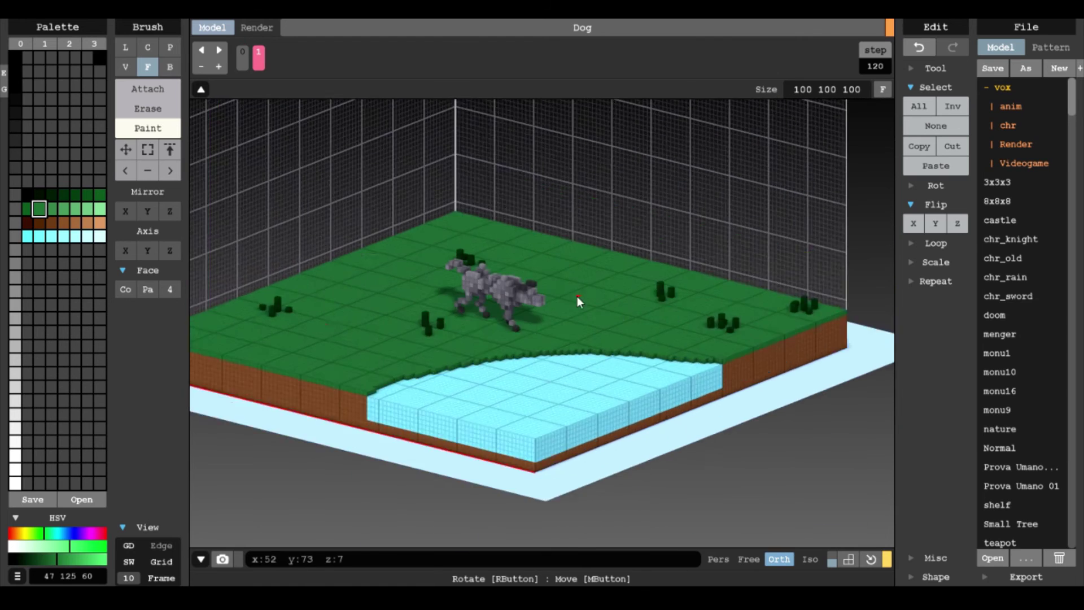
# - Switch to the render view and set the image size to 1920 by 1080
pyautogui.press('Tab')
pyautogui.moveTo(712, 89); pyautogui.dragTo(689, 89)
pyautogui.press('Return')
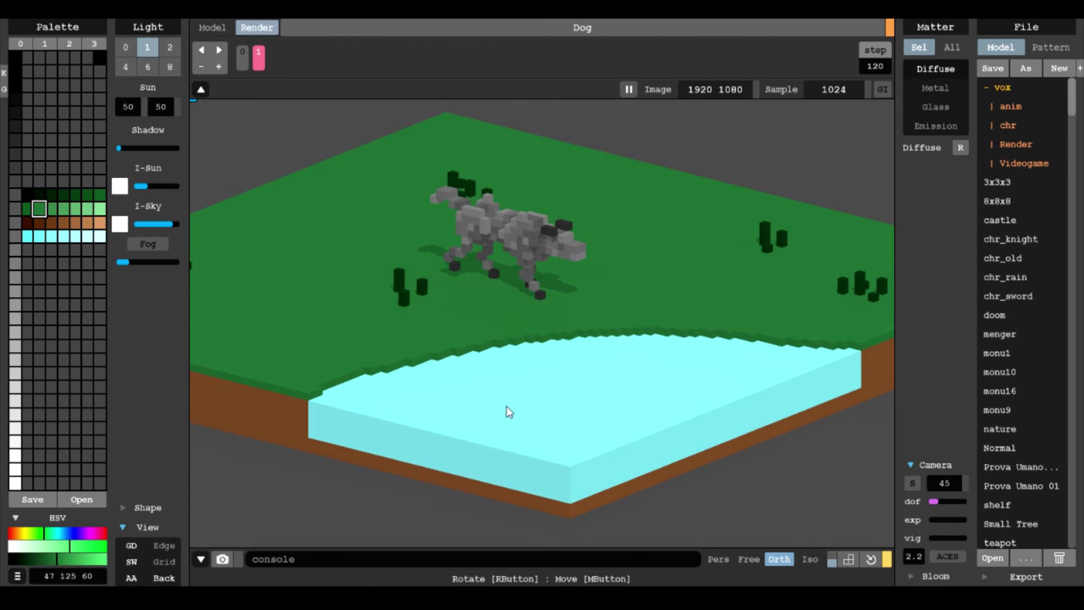
# - Give the pond's water color a Glass material and adjust its glass amount and attenuation
pyautogui.click(508, 412)
pyautogui.click(935, 107)
pyautogui.click(948, 165)
pyautogui.click(925, 273)
# - Raise the fog slightly and make the render's ground color white, 255 255 255
pyautogui.click(134, 265)
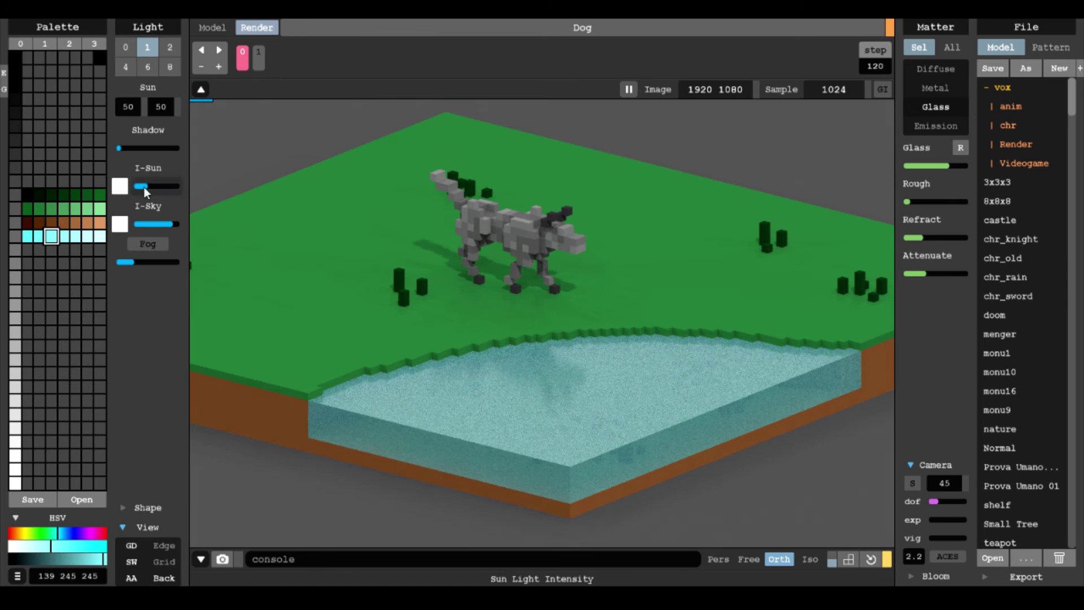
pyautogui.click(16, 483)
pyautogui.click(4, 89)
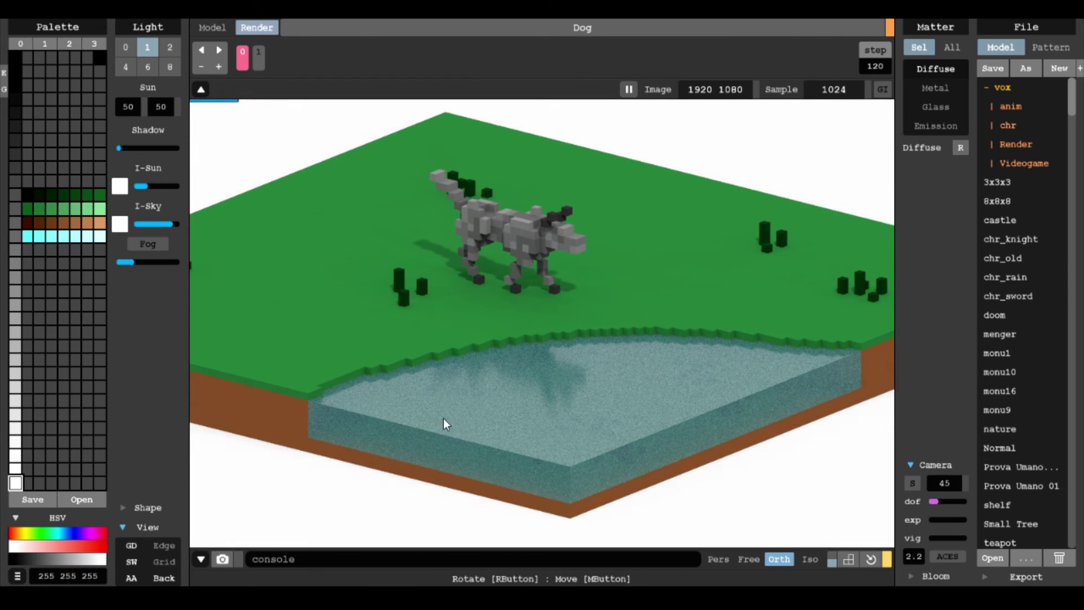
# - Turn the view more squarely toward the pond's corner and step through both frames to check the render
pyautogui.click(200, 89)
pyautogui.click(201, 48)
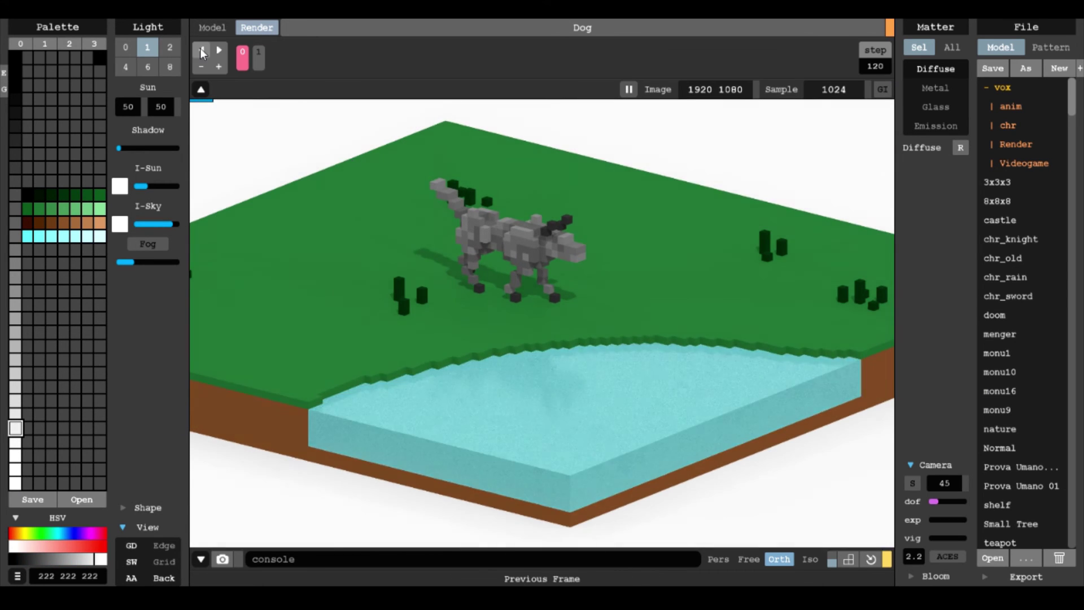
pyautogui.moveTo(523, 272); pyautogui.dragTo(593, 325, button='right')
pyautogui.click(219, 46)
pyautogui.click(219, 47)
# - Mix a near-white swatch for the sunlight color and a pale blue swatch, 229 246 255, in empty palette slots
pyautogui.click(27, 249)
pyautogui.click(19, 532)
pyautogui.click(16, 545)
pyautogui.click(105, 558)
pyautogui.click(122, 185)
pyautogui.click(39, 250)
pyautogui.click(61, 533)
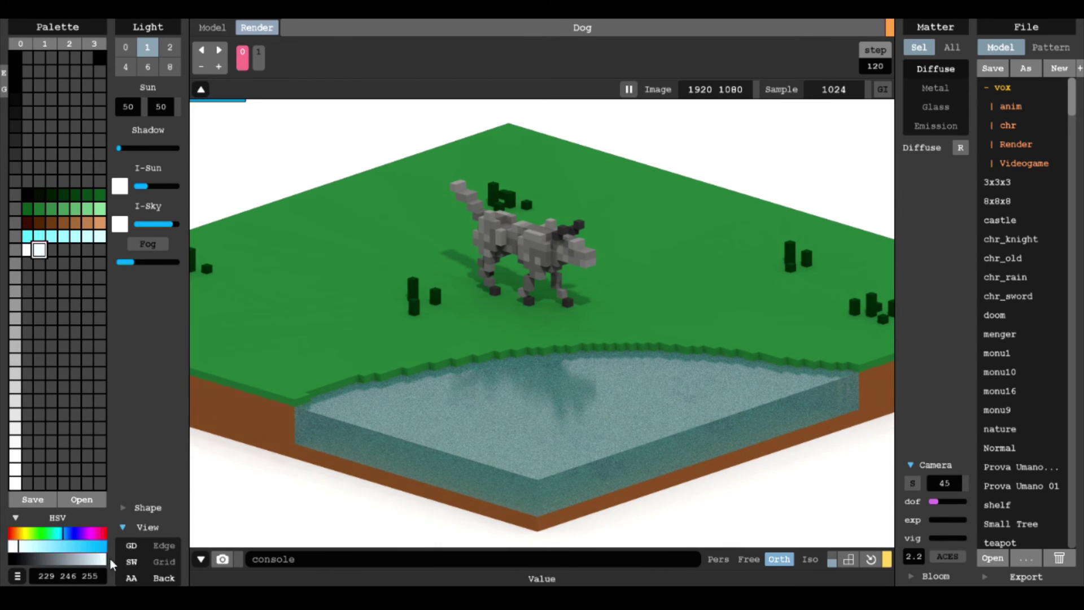
# - Focus the camera on the dog's paw, strengthen the depth of field and add a slight vignette
pyautogui.moveTo(960, 537); pyautogui.dragTo(932, 538)
pyautogui.click(529, 297)
pyautogui.click(944, 501)
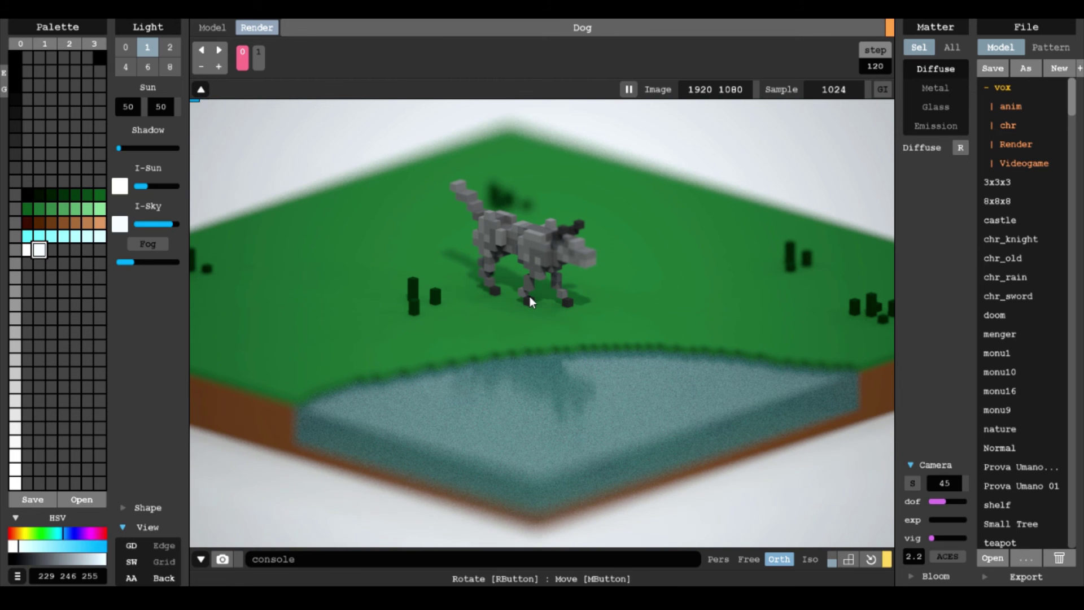
pyautogui.click(935, 539)
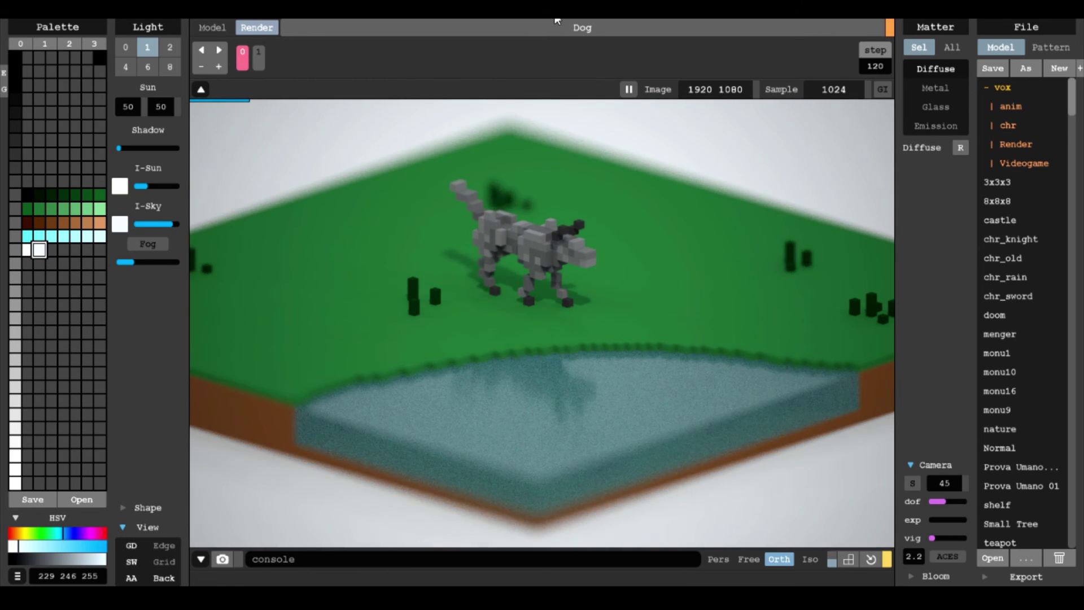